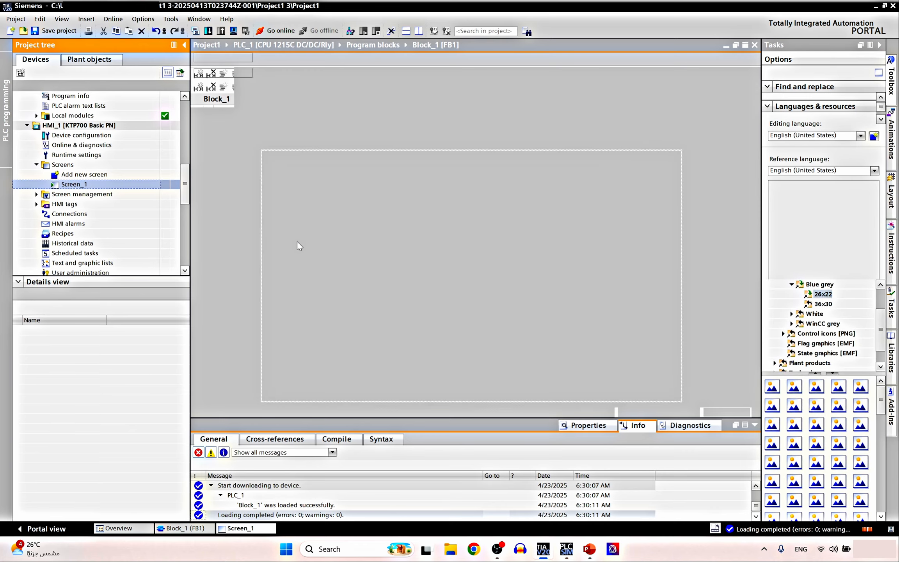
Scroll down through Screen_1 to view the tank bar, Motor gauge and control buttons
{"action": "scroll", "coordinate": [296, 241], "scroll_direction": "down", "scroll_amount": 3}
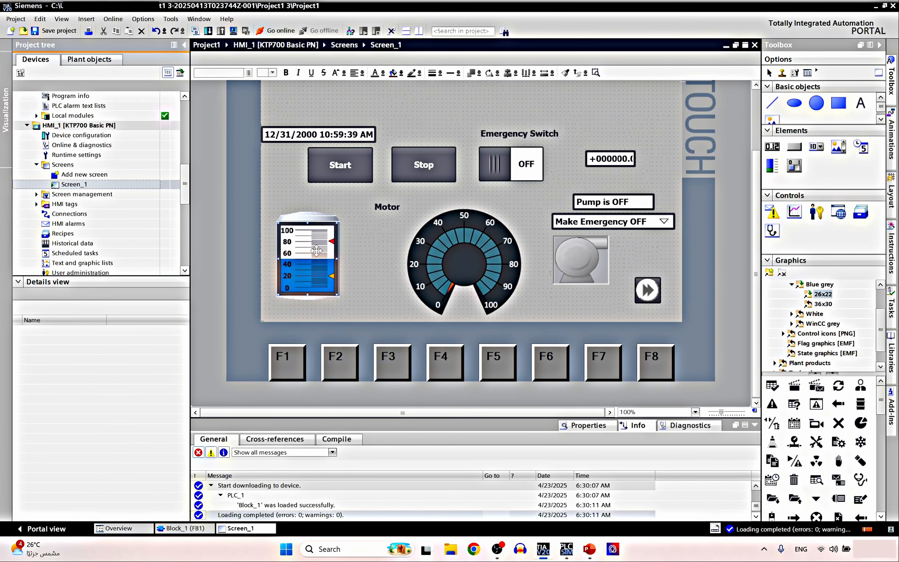
Select the tank bar, Motor label and gauge together on Screen_1, then add a new Screen_2
{"action": "left_click", "coordinate": [464, 246]}
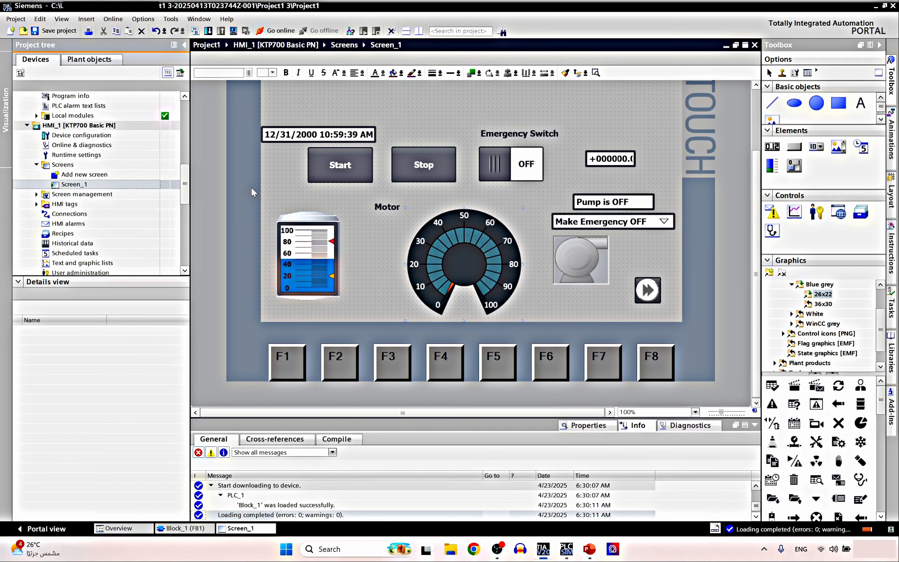
{"action": "left_click_drag", "start_coordinate": [268, 184], "coordinate": [527, 319]}
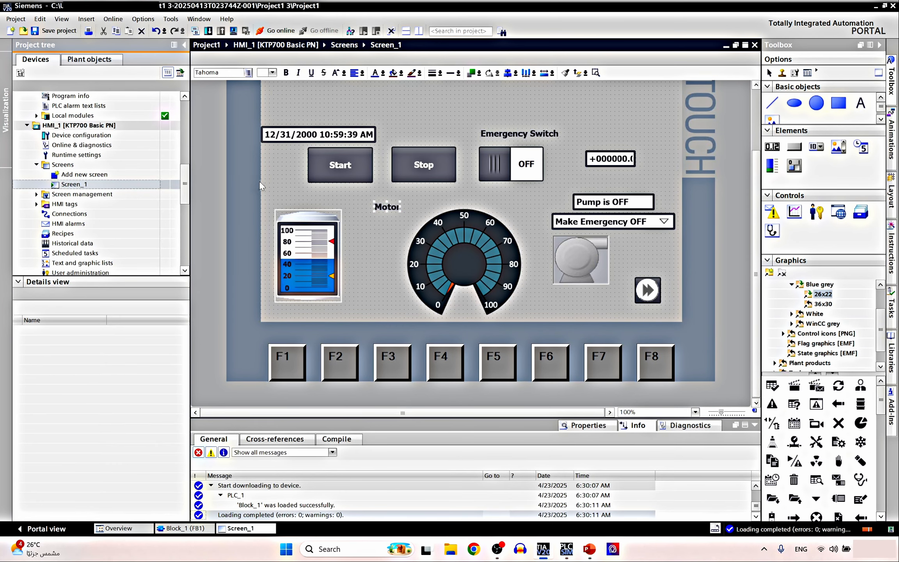
{"action": "left_click_drag", "start_coordinate": [264, 185], "coordinate": [542, 327]}
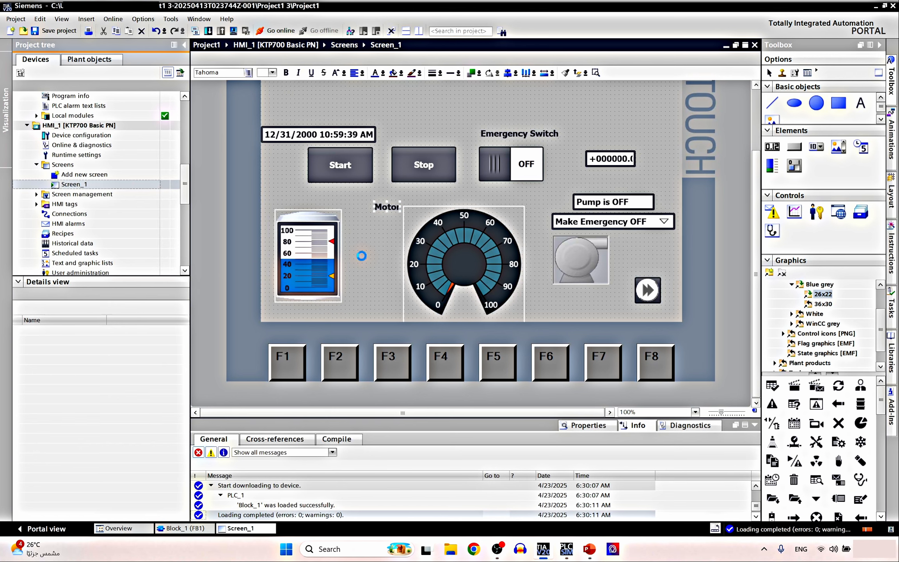
{"action": "double_click", "coordinate": [84, 174]}
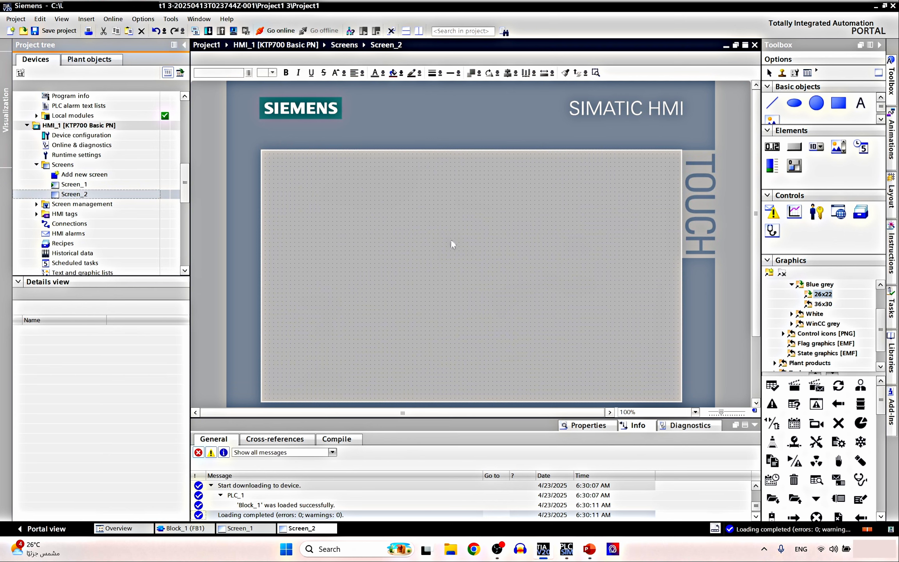
Paste the tank, gauge and Motor label onto Screen_2 at the right, then delete the Motor label
{"action": "key", "text": "ctrl+v"}
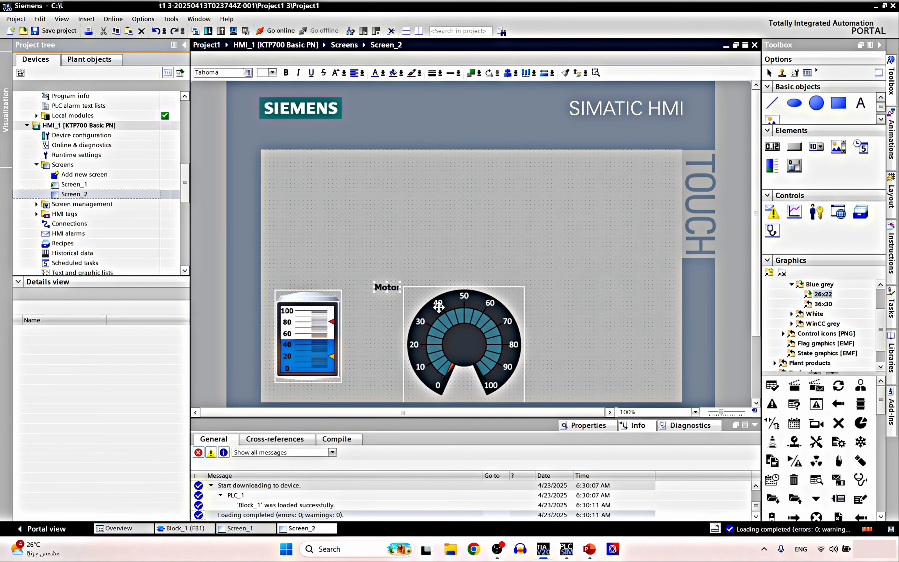
{"action": "left_click_drag", "start_coordinate": [445, 313], "coordinate": [632, 334]}
{"action": "left_click", "coordinate": [545, 289]}
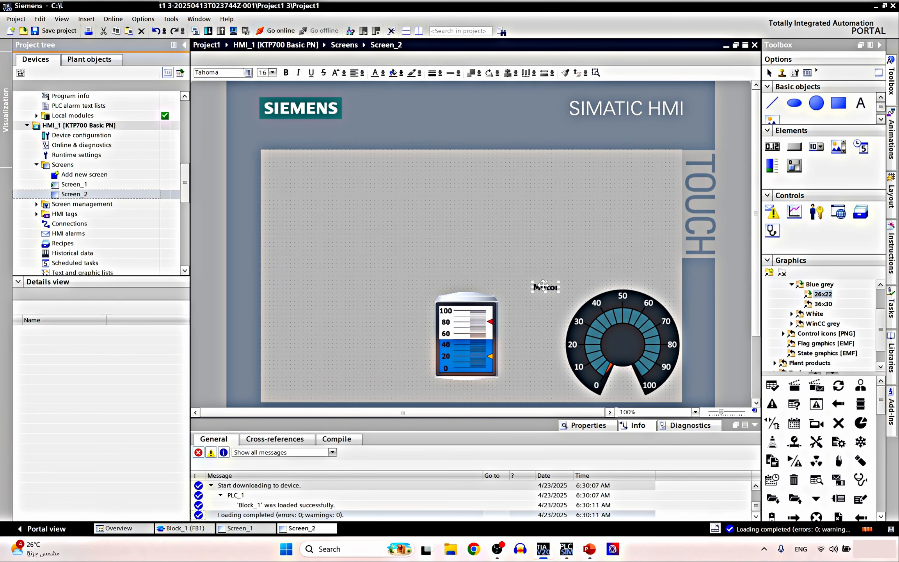
{"action": "scroll", "coordinate": [546, 310], "scroll_direction": "down", "scroll_amount": 3}
{"action": "scroll", "coordinate": [545, 309], "scroll_direction": "up", "scroll_amount": 3}
{"action": "key", "text": "Delete"}
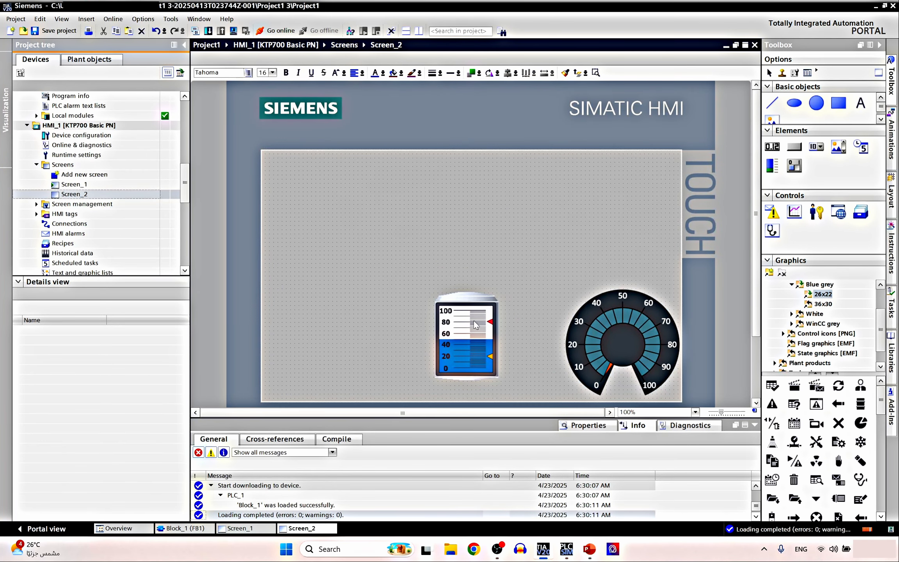
Move the tank level bar to the upper right, above the gauge
{"action": "left_click", "coordinate": [467, 321]}
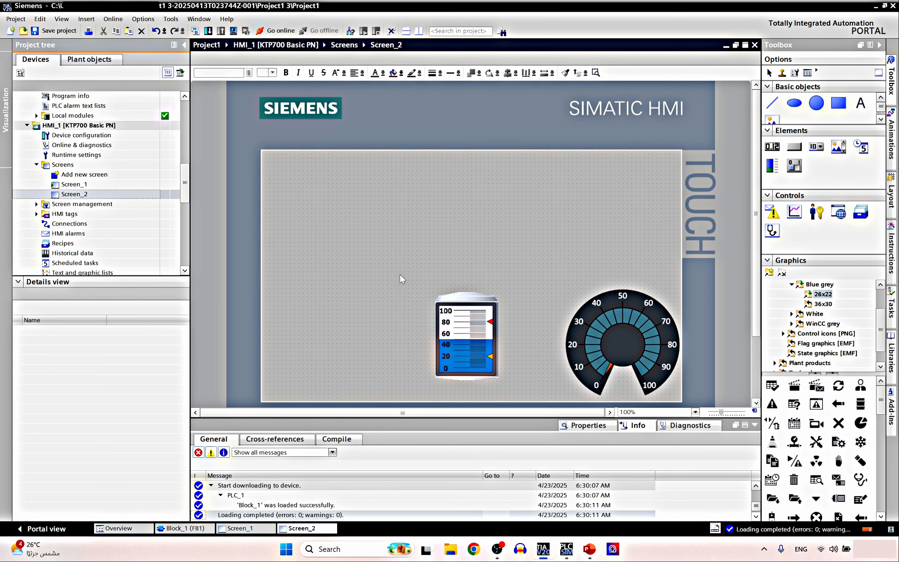
{"action": "left_click_drag", "start_coordinate": [474, 329], "coordinate": [644, 216]}
{"action": "left_click", "coordinate": [419, 285]}
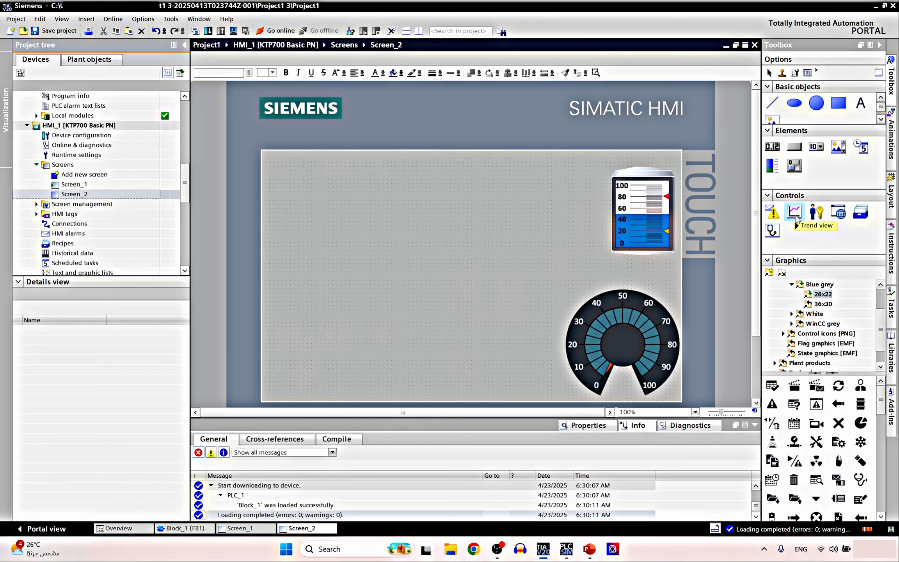
Place Trend view_1 at the upper left of Screen_2, enlarge it, and show its Properties in a taller Inspector
{"action": "left_click_drag", "start_coordinate": [794, 214], "coordinate": [420, 233]}
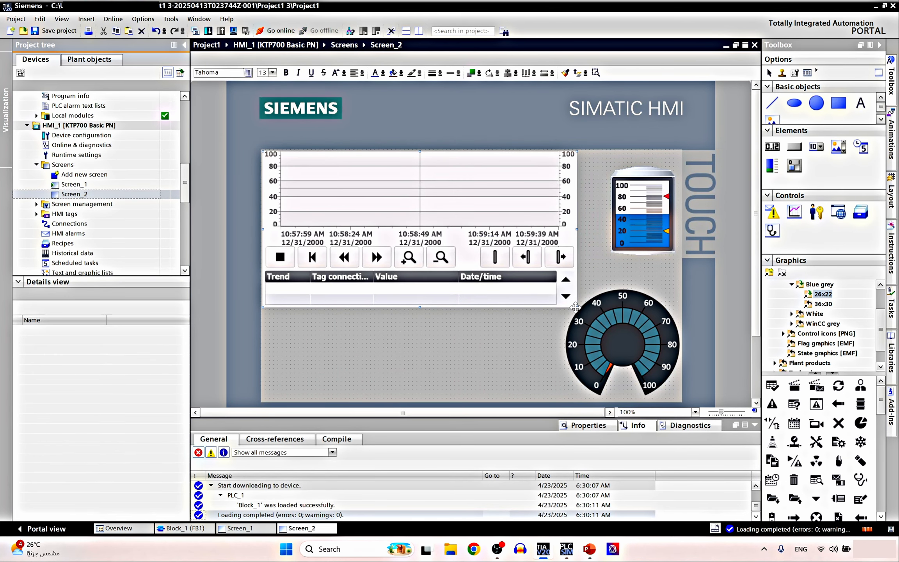
{"action": "mouse_move", "coordinate": [575, 306]}
{"action": "left_mouse_down"}
{"action": "mouse_move", "coordinate": [563, 399]}
{"action": "mouse_move", "coordinate": [565, 315]}
{"action": "left_mouse_up"}
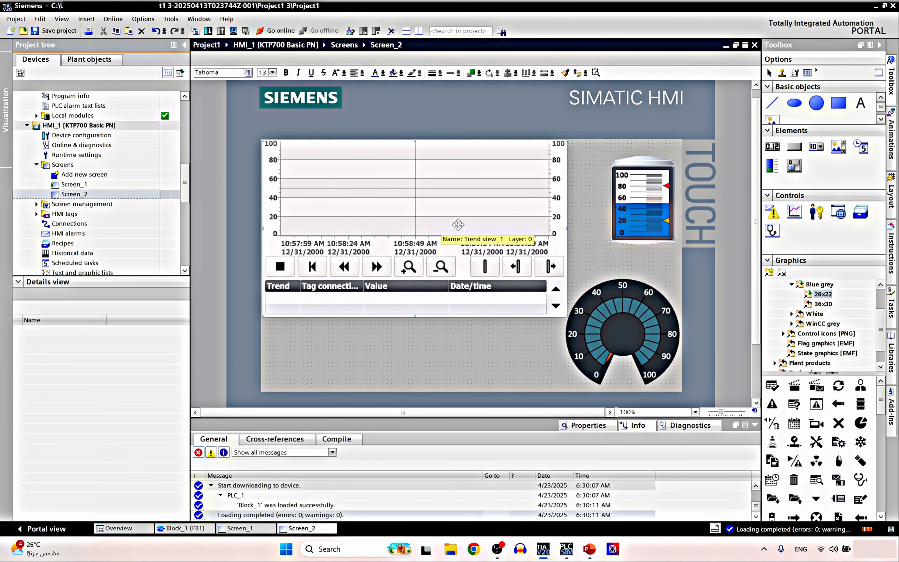
{"action": "left_click_drag", "start_coordinate": [444, 418], "coordinate": [443, 343]}
{"action": "scroll", "coordinate": [546, 307], "scroll_direction": "down", "scroll_amount": 1}
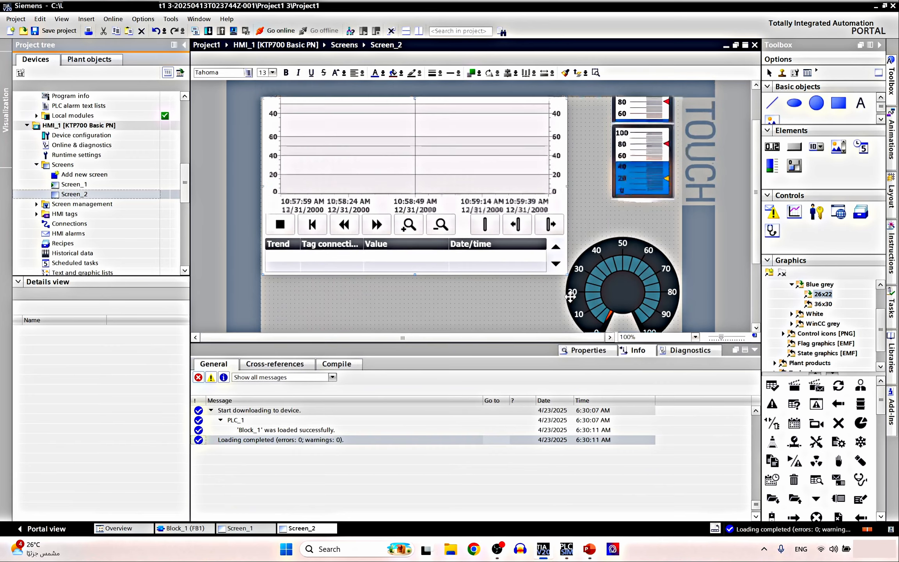
{"action": "scroll", "coordinate": [566, 296], "scroll_direction": "up", "scroll_amount": 2}
{"action": "scroll", "coordinate": [495, 282], "scroll_direction": "down", "scroll_amount": 2}
{"action": "scroll", "coordinate": [489, 288], "scroll_direction": "up", "scroll_amount": 1}
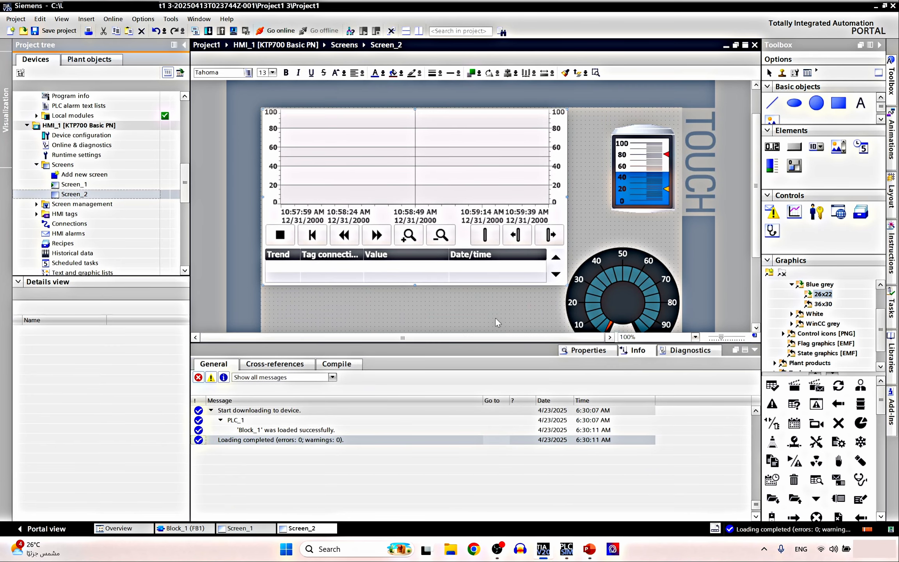
{"action": "scroll", "coordinate": [497, 323], "scroll_direction": "up", "scroll_amount": 1}
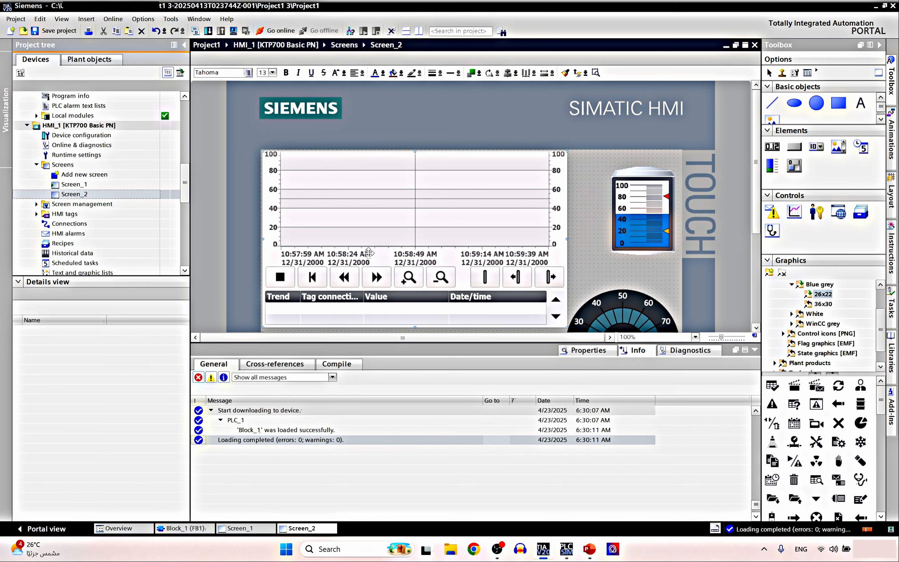
{"action": "left_click", "coordinate": [584, 351]}
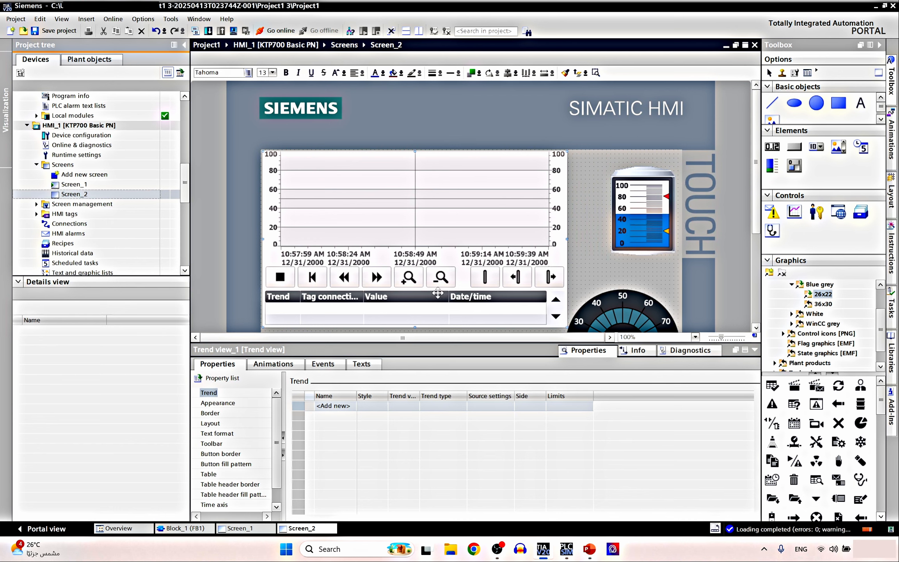
Add a trend named Tank Level with a blue, interpolated line style
{"action": "double_click", "coordinate": [336, 406]}
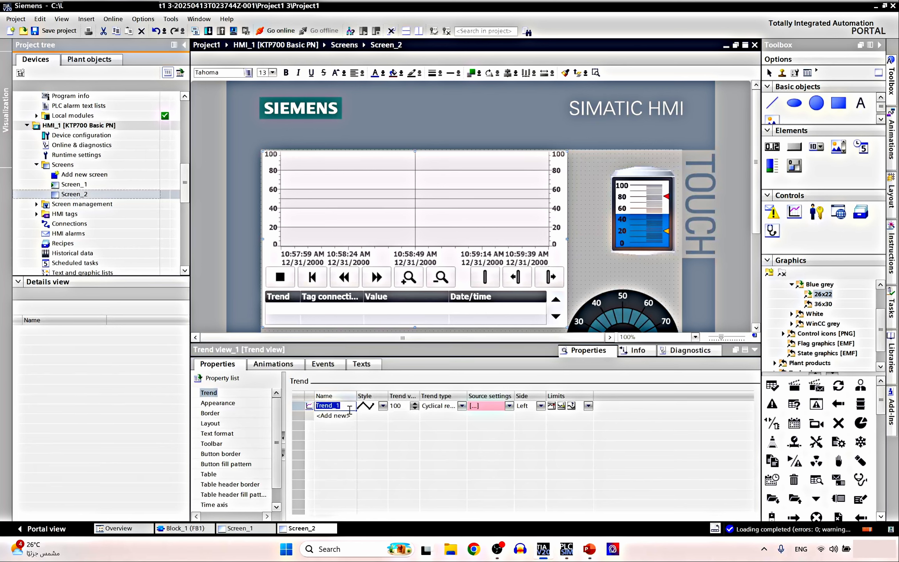
{"action": "type", "text": "Tank Level"}
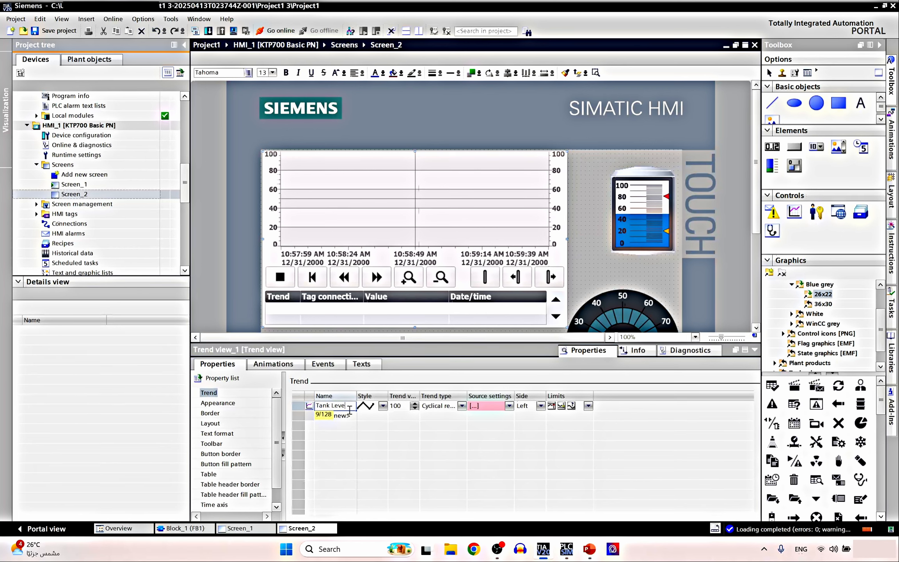
{"action": "left_click", "coordinate": [383, 405]}
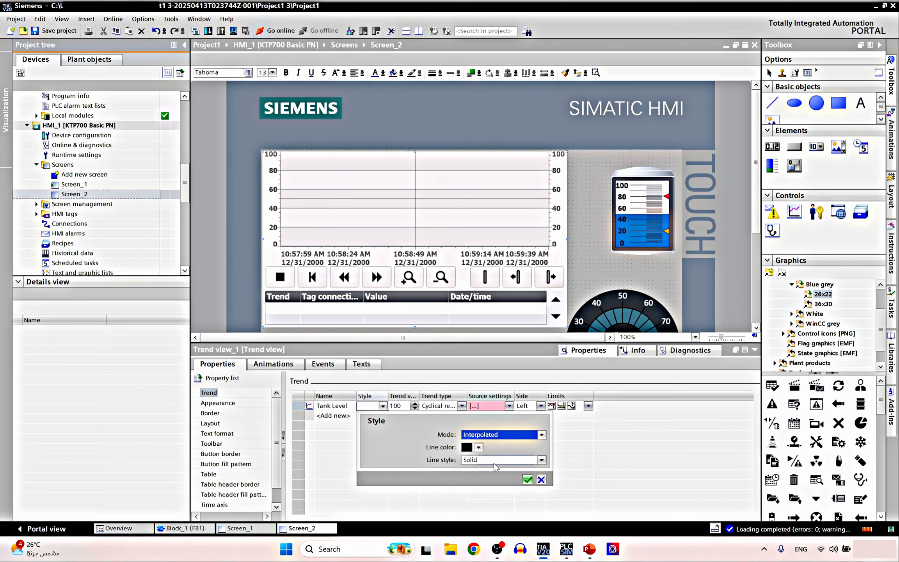
{"action": "left_click", "coordinate": [532, 433]}
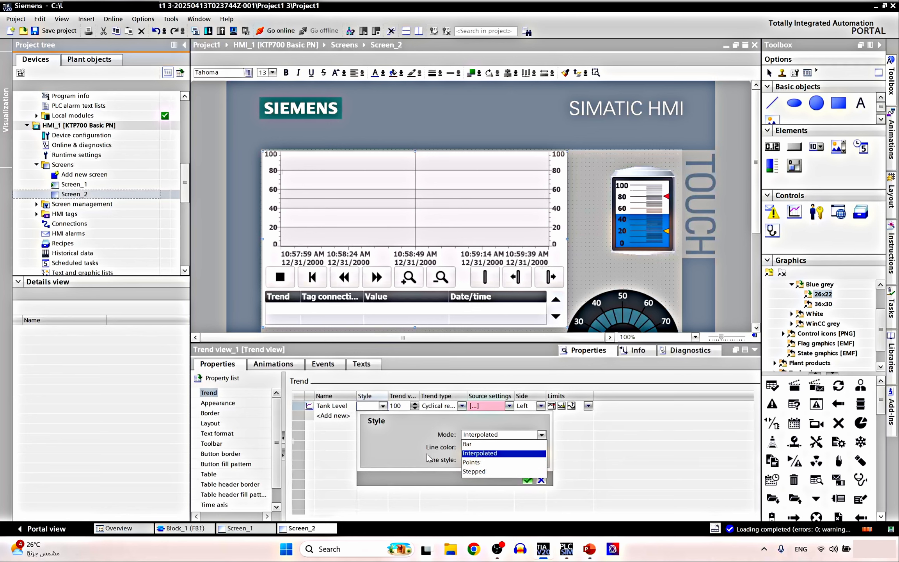
{"action": "left_click", "coordinate": [404, 455]}
{"action": "left_click", "coordinate": [478, 447]}
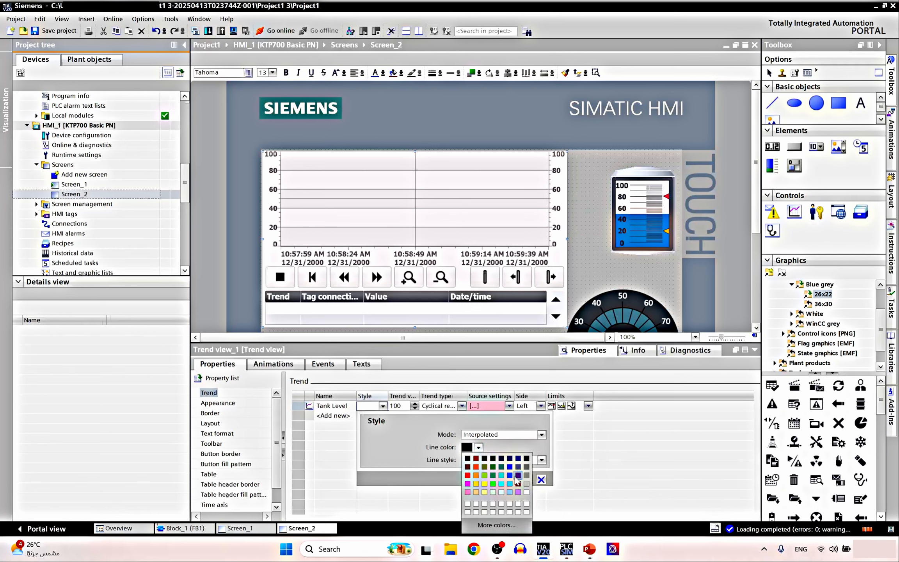
{"action": "left_click", "coordinate": [510, 475]}
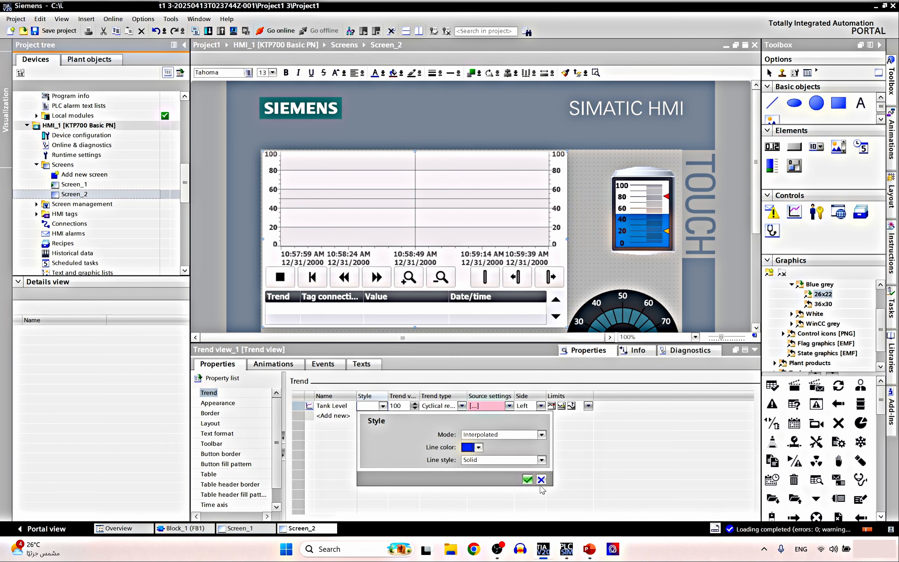
{"action": "left_click", "coordinate": [528, 479]}
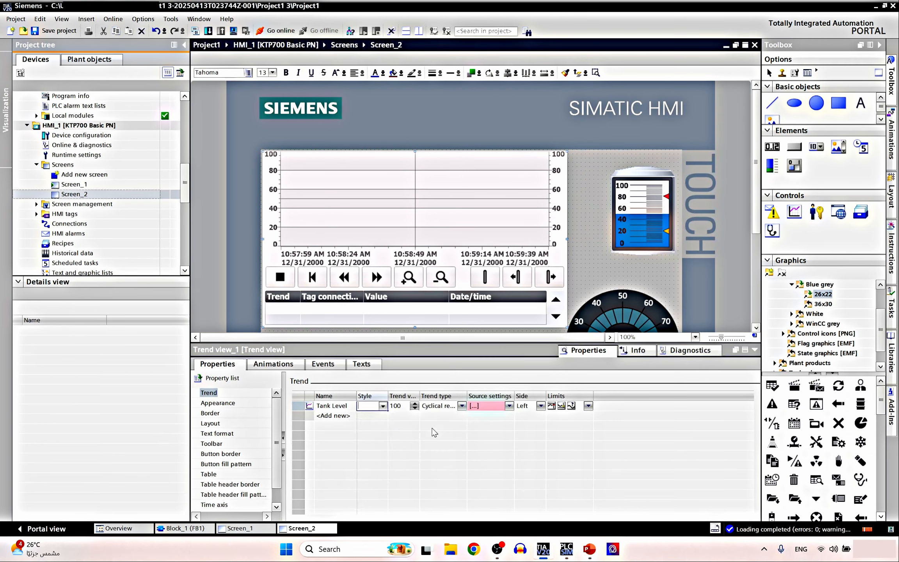
Keep the Tank Level trend's value count and its Cyclical real time trend type
{"action": "left_click", "coordinate": [404, 404]}
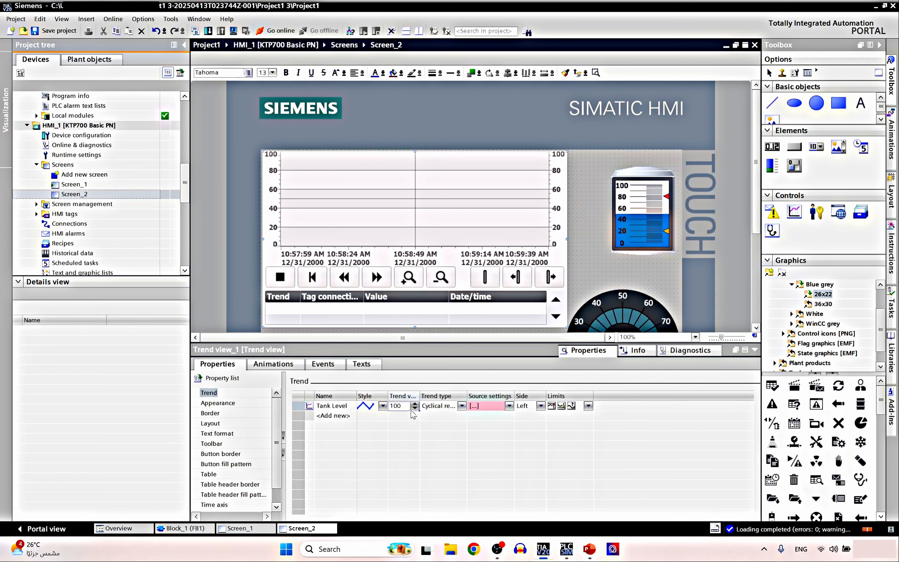
{"action": "left_click", "coordinate": [452, 412]}
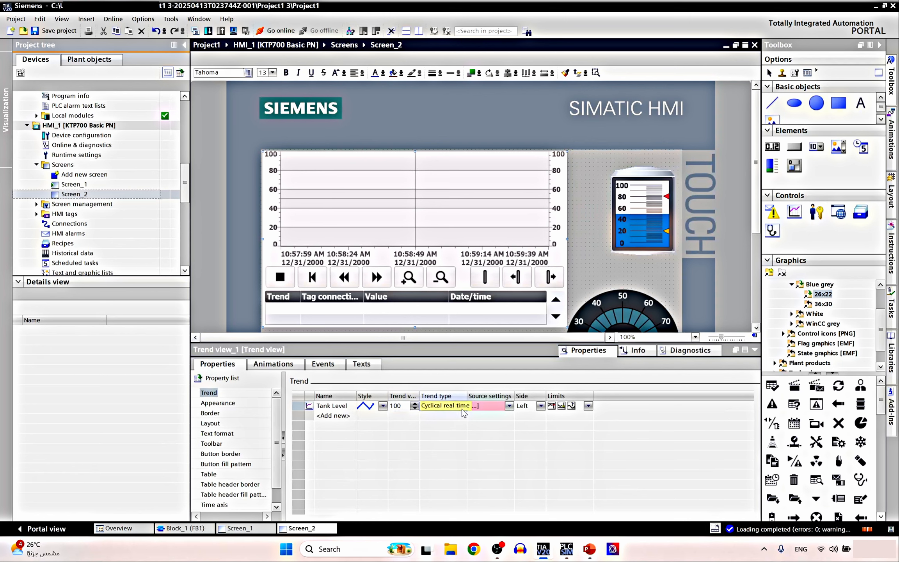
{"action": "left_click", "coordinate": [466, 413]}
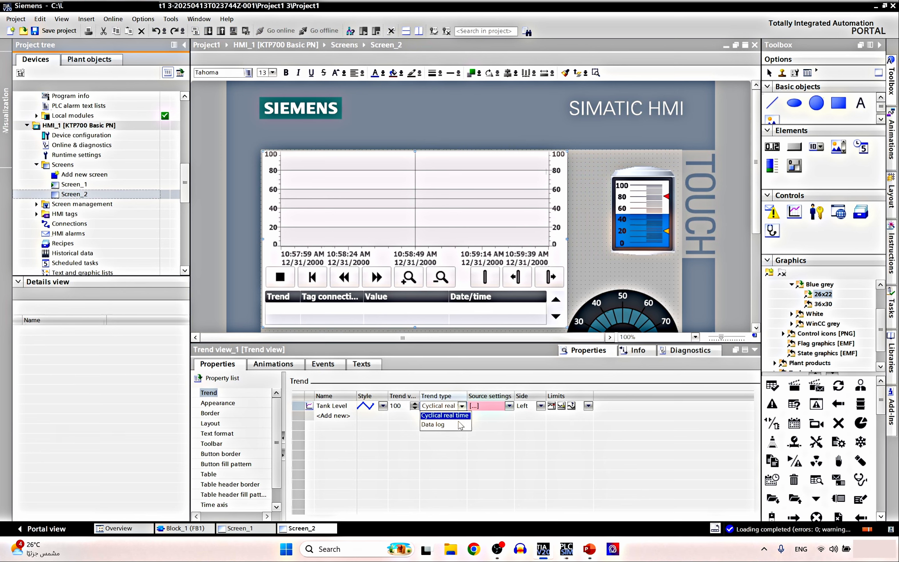
{"action": "left_click", "coordinate": [445, 415]}
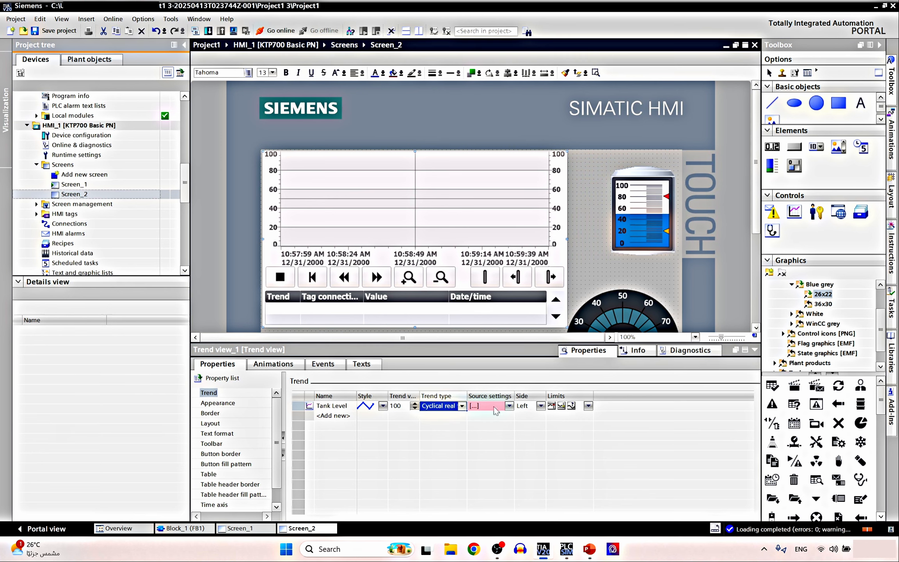
{"action": "left_click", "coordinate": [510, 405]}
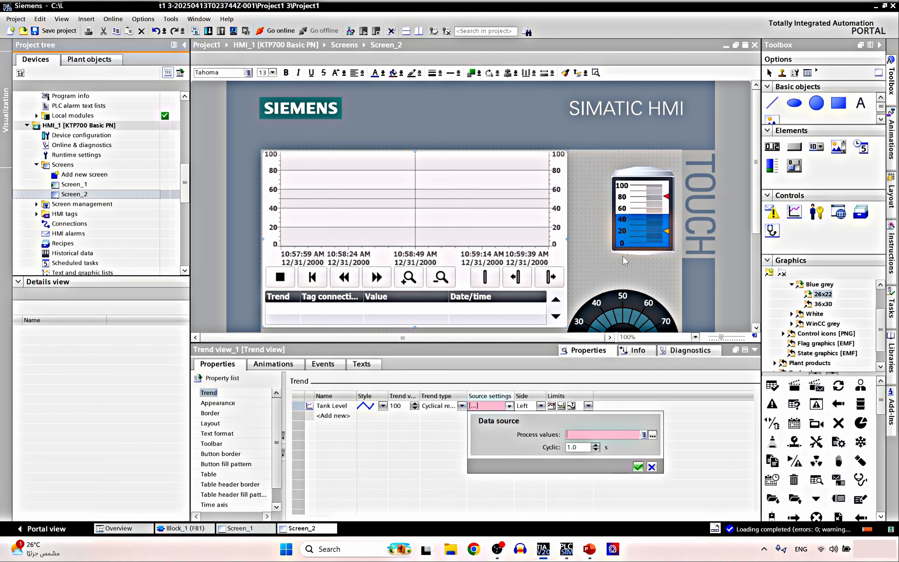
Set Tank Level's process value to Data Storage_Number5, raise its cycle interval, and confirm
{"action": "left_click", "coordinate": [639, 219]}
{"action": "left_click", "coordinate": [647, 238]}
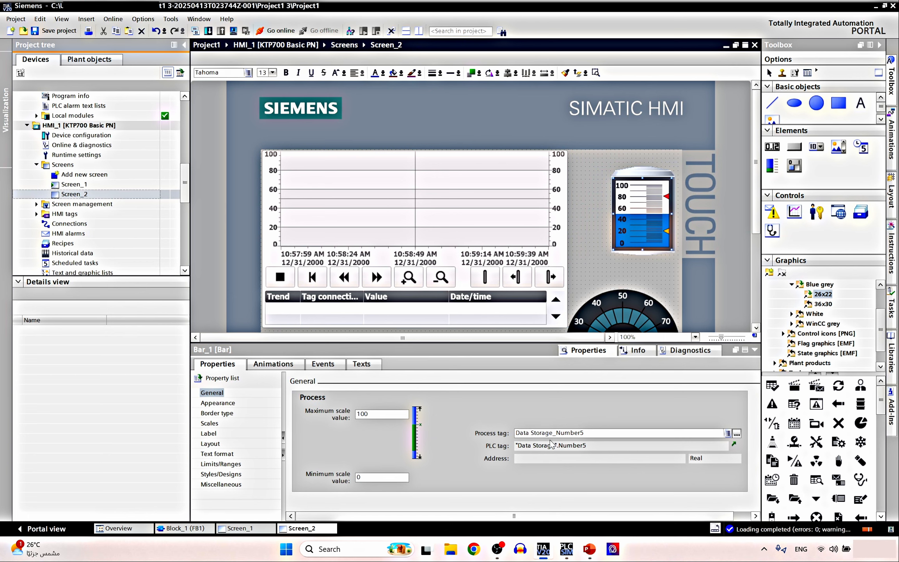
{"action": "left_click", "coordinate": [496, 217]}
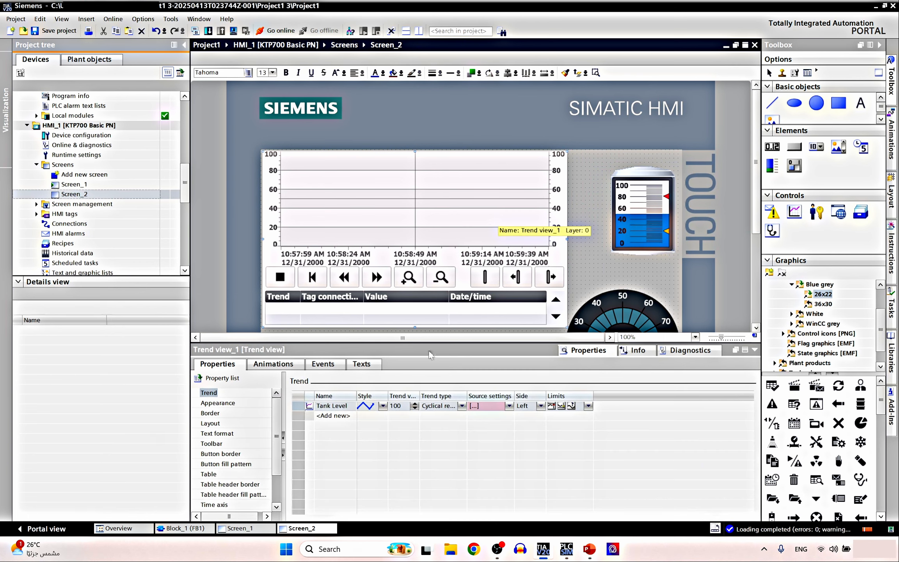
{"action": "left_click", "coordinate": [508, 406]}
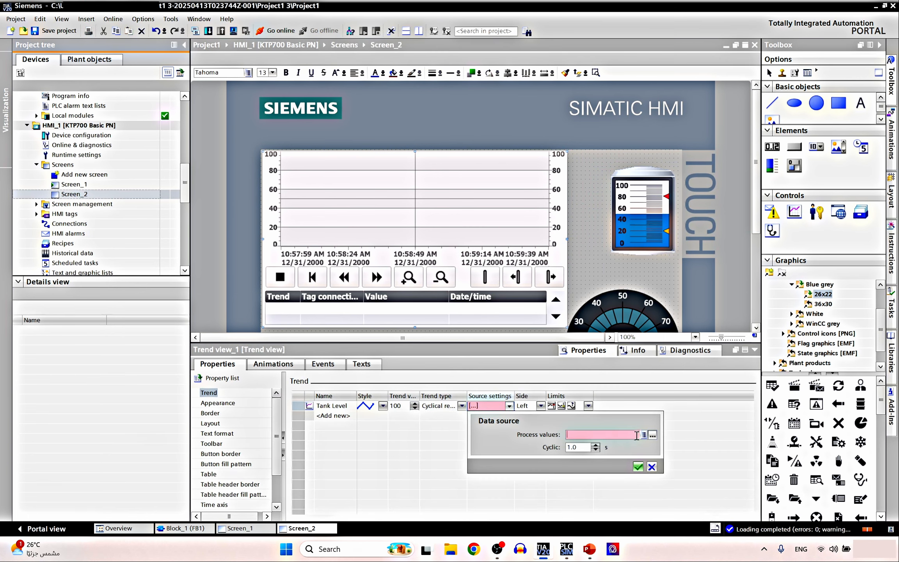
{"action": "left_click", "coordinate": [644, 434]}
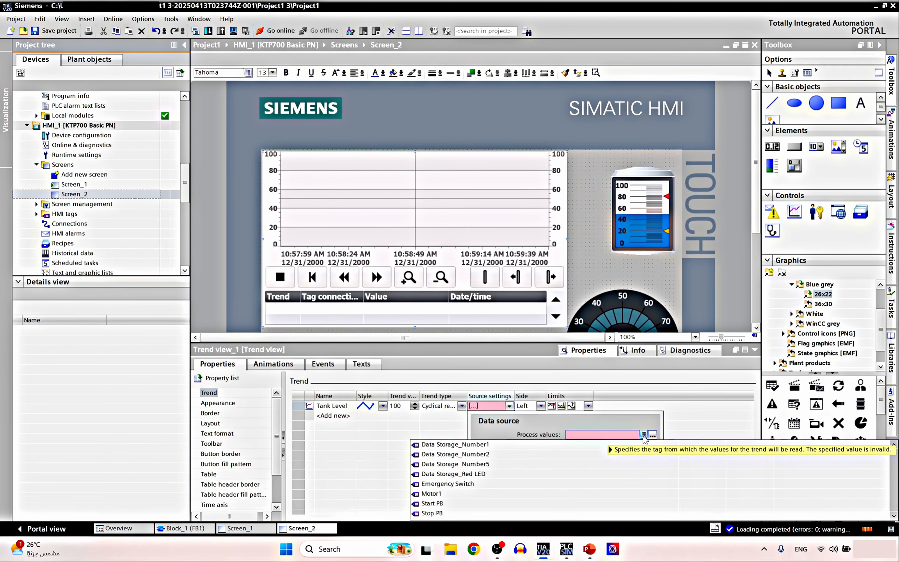
{"action": "left_click", "coordinate": [463, 464]}
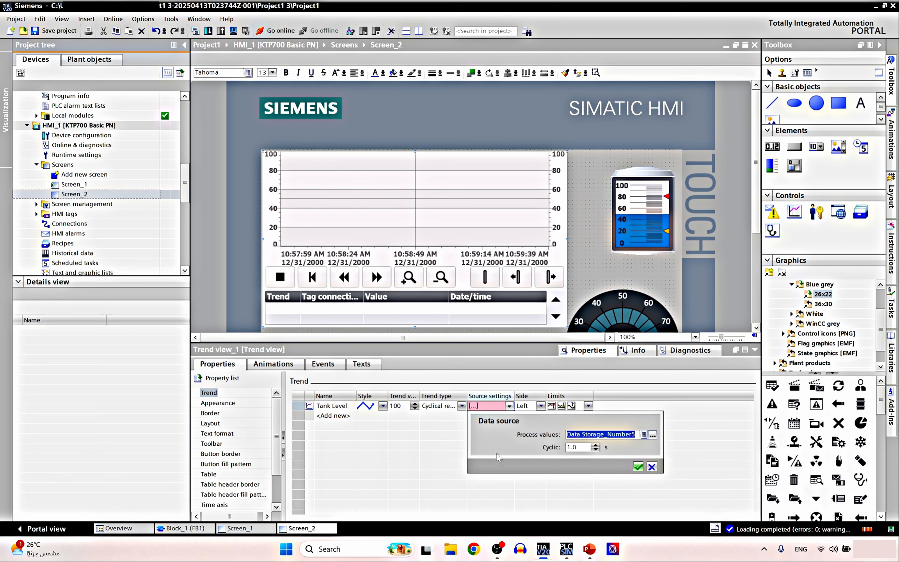
{"action": "left_click", "coordinate": [595, 449]}
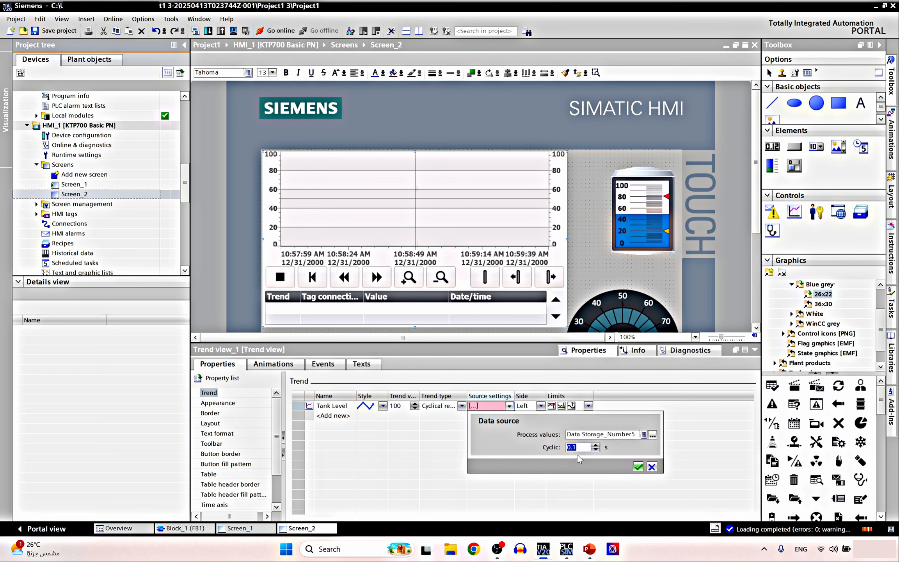
{"action": "left_click", "coordinate": [595, 444]}
{"action": "left_click", "coordinate": [596, 445]}
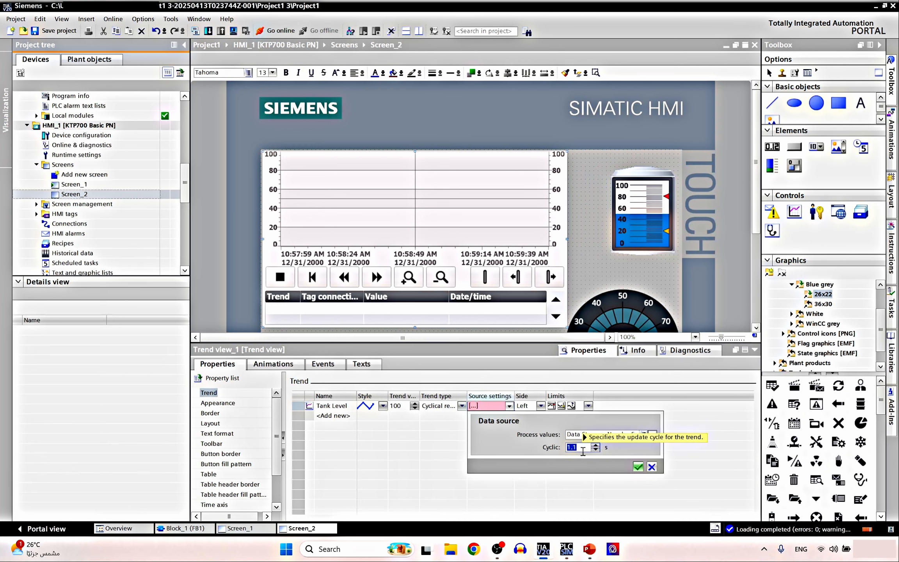
{"action": "left_click", "coordinate": [638, 466]}
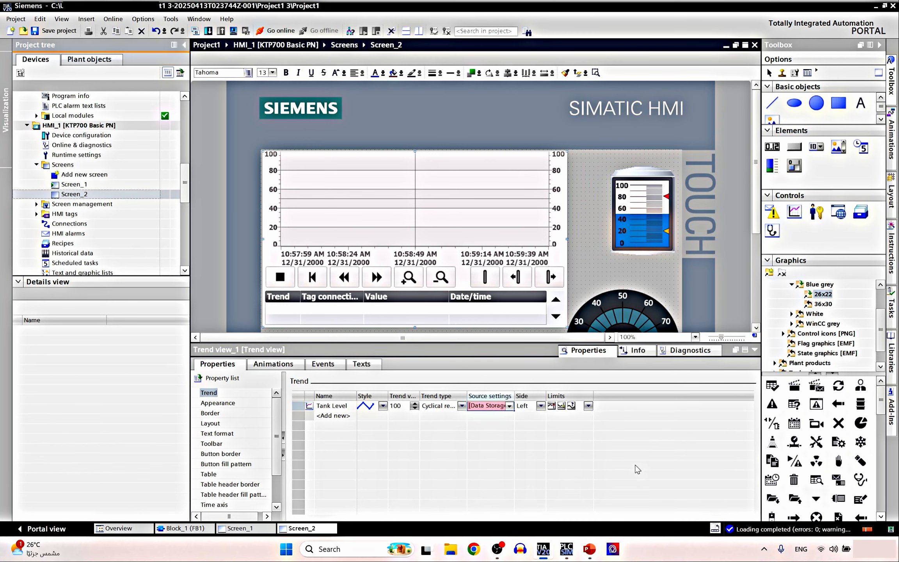
Recheck the data source, keep the trend on the Left axis, and confirm its limit colours
{"action": "left_click", "coordinate": [509, 406]}
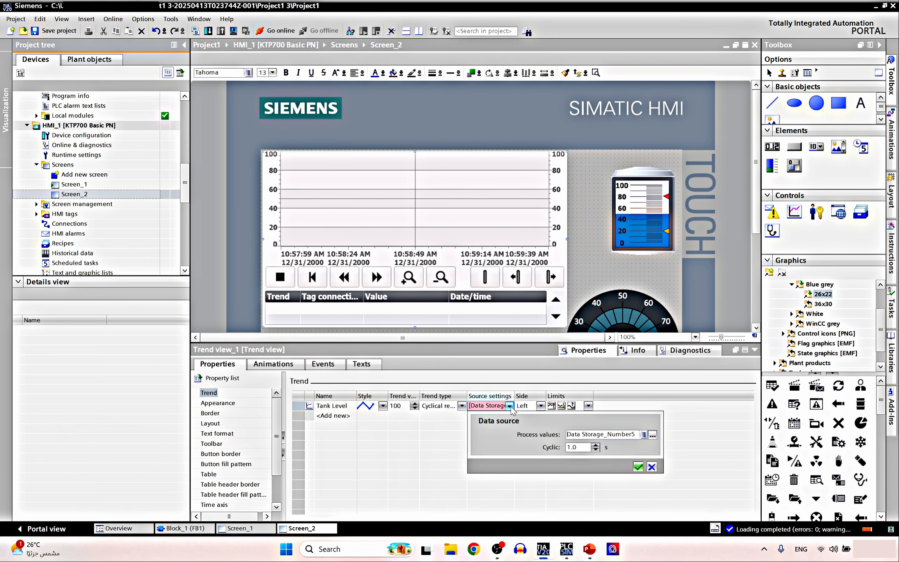
{"action": "left_click", "coordinate": [637, 467]}
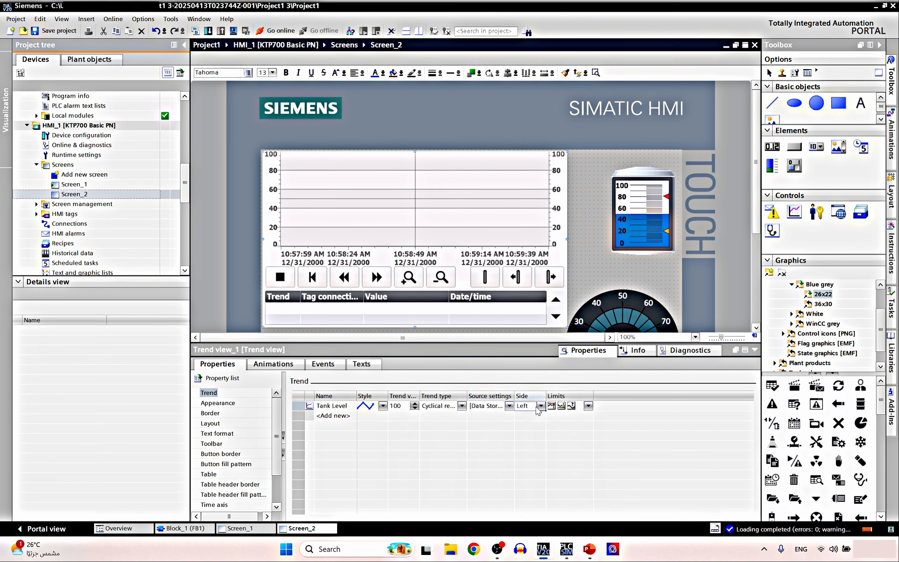
{"action": "left_click", "coordinate": [538, 407]}
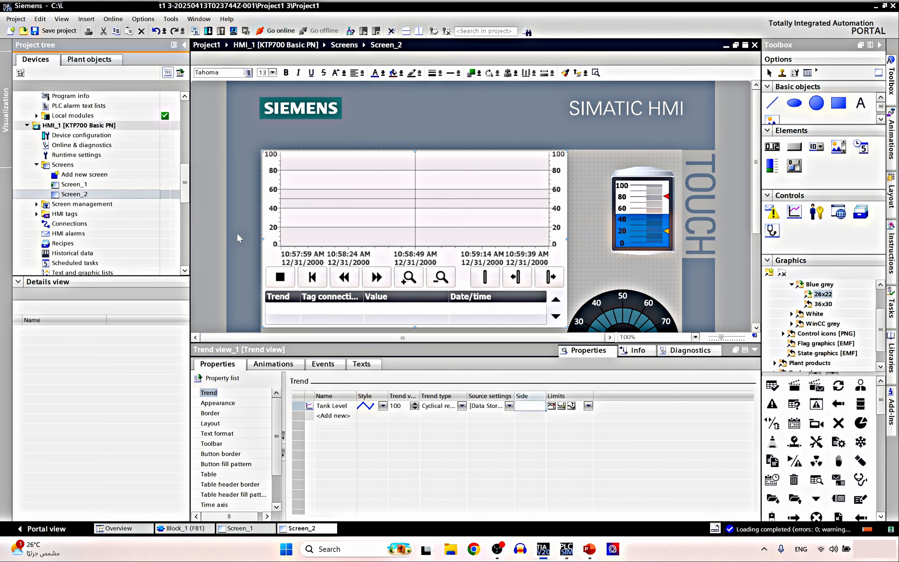
{"action": "left_click", "coordinate": [569, 443]}
{"action": "left_click", "coordinate": [587, 406]}
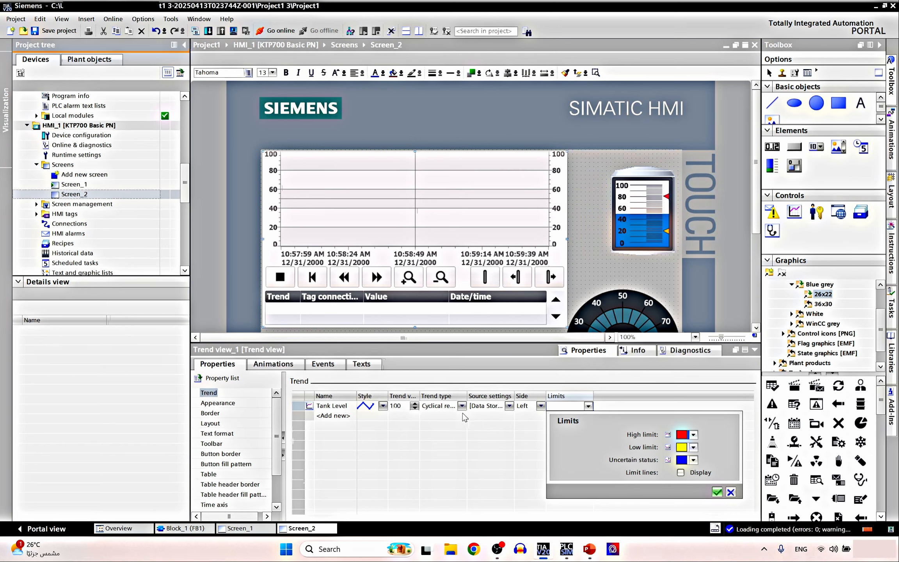
{"action": "left_click", "coordinate": [717, 493]}
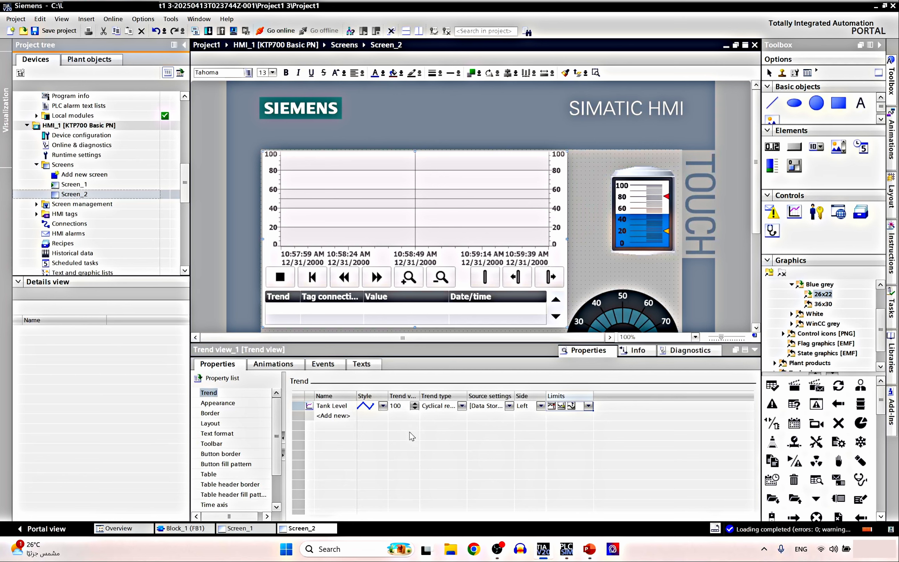
In Appearance, untick Activate grid and untick Show ruler for Trend view_1
{"action": "left_click", "coordinate": [228, 402]}
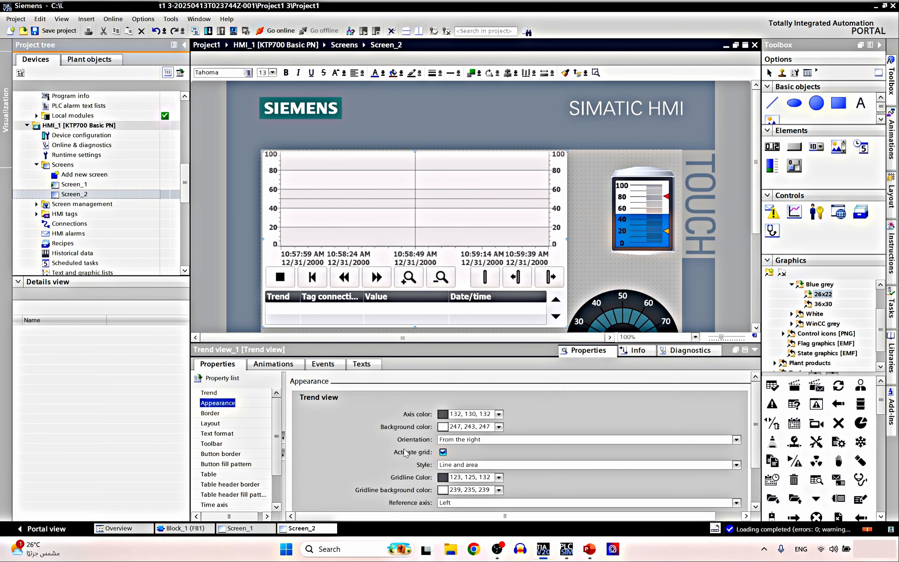
{"action": "left_click", "coordinate": [443, 452]}
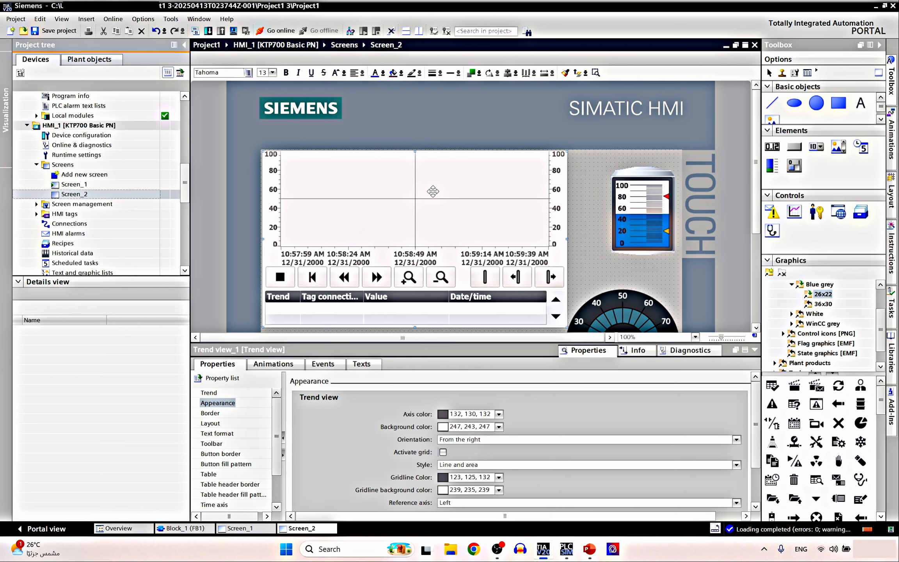
{"action": "left_click_drag", "start_coordinate": [755, 426], "coordinate": [756, 458]}
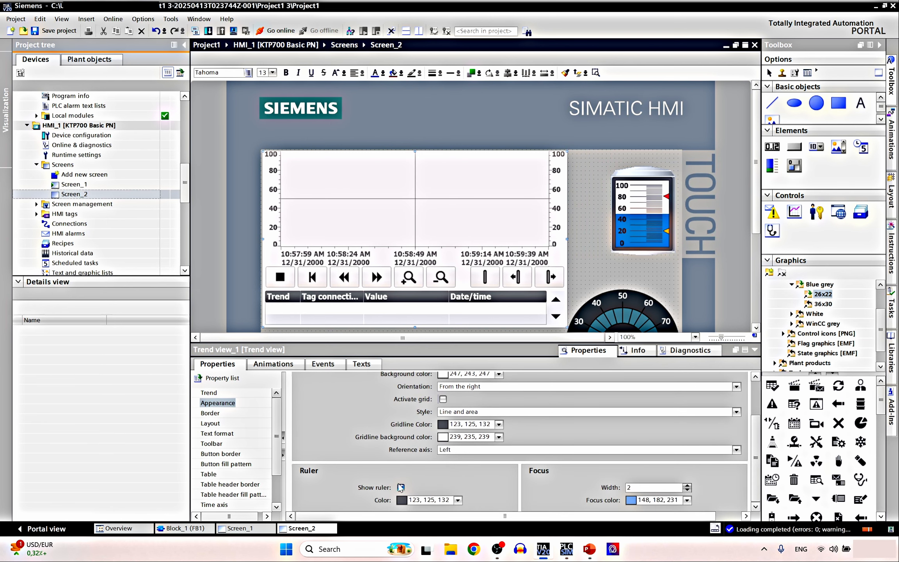
{"action": "left_click", "coordinate": [402, 486]}
{"action": "left_click", "coordinate": [401, 486]}
{"action": "left_click", "coordinate": [401, 487]}
{"action": "left_click", "coordinate": [400, 490]}
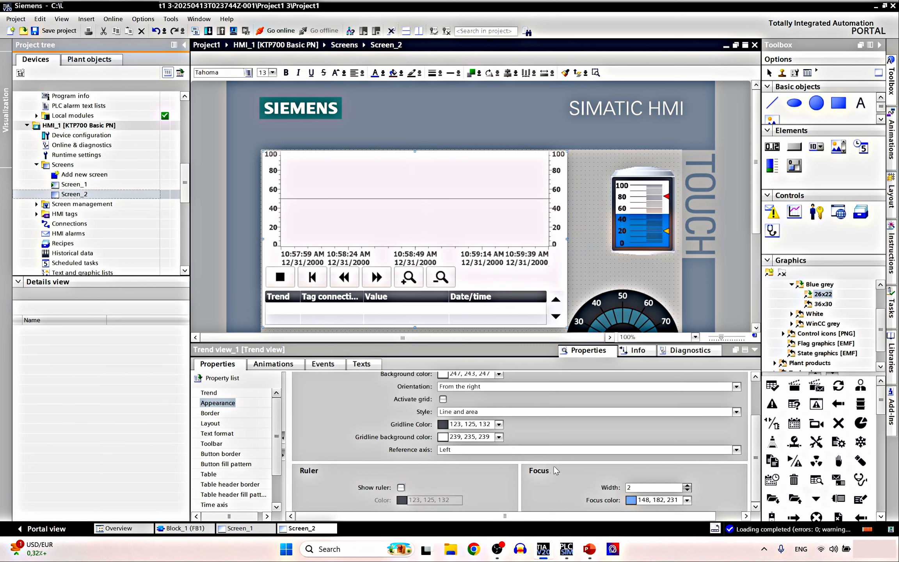
Look through the trend view's Border, Layout, Text format and Toolbar property pages
{"action": "left_click", "coordinate": [210, 414]}
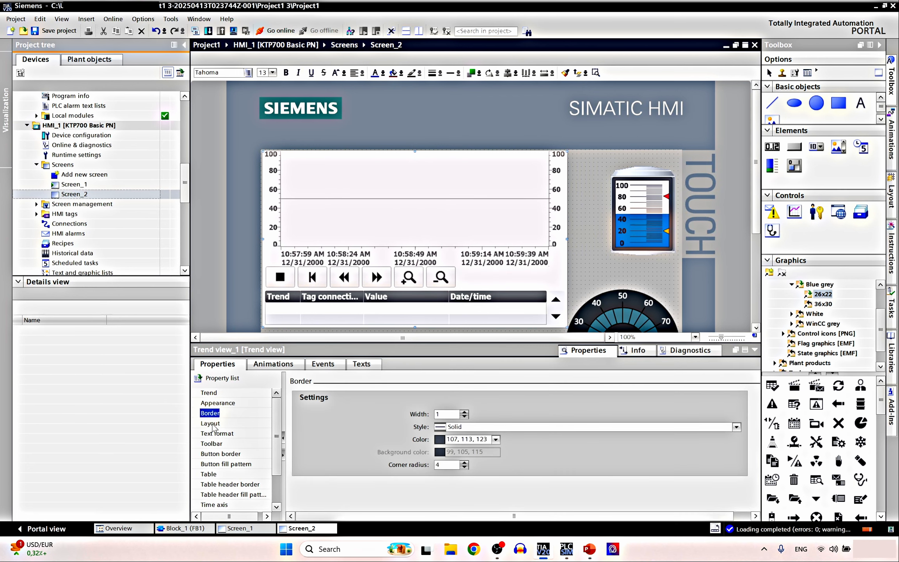
{"action": "left_click", "coordinate": [210, 424]}
{"action": "left_click", "coordinate": [217, 434]}
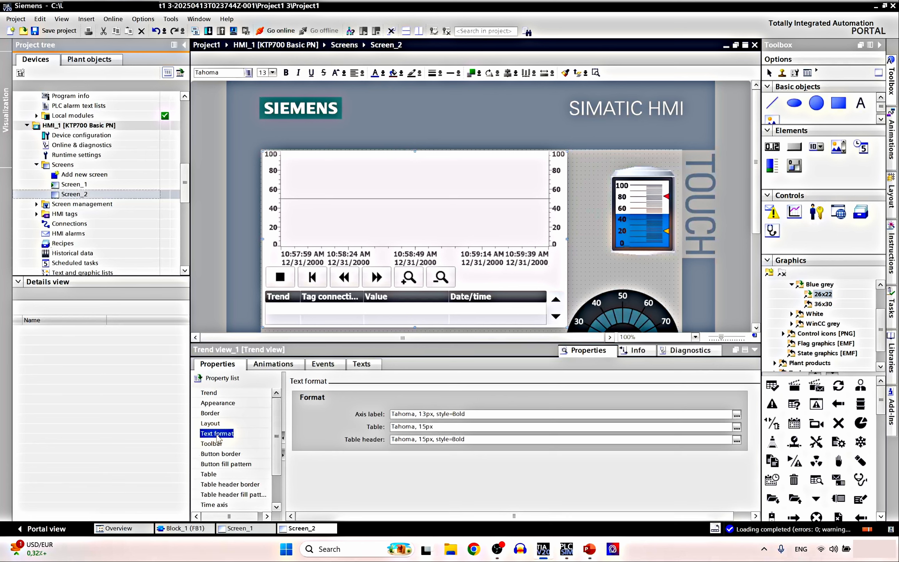
{"action": "left_click", "coordinate": [216, 444]}
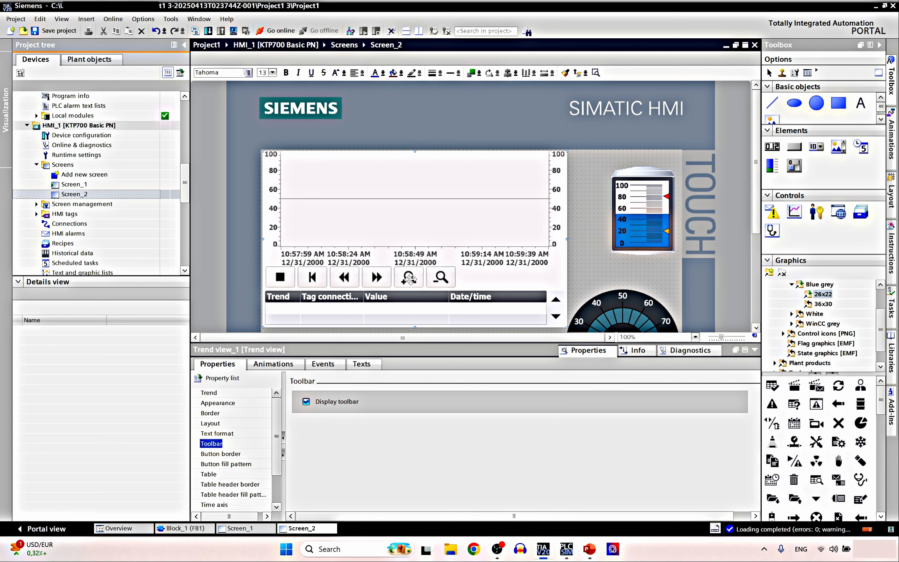
Untick Display toolbar so the trend view has no toolbar
{"action": "left_click", "coordinate": [306, 402]}
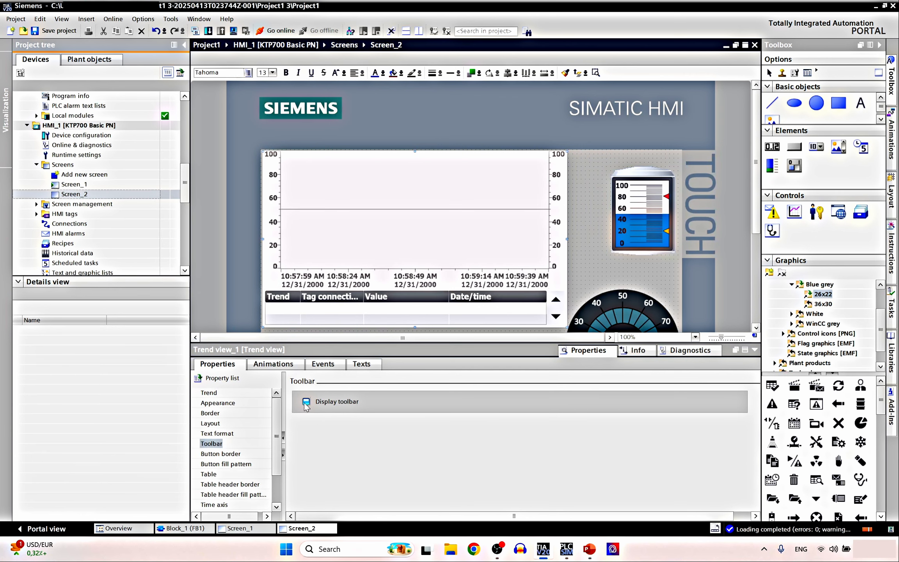
{"action": "left_click", "coordinate": [306, 402]}
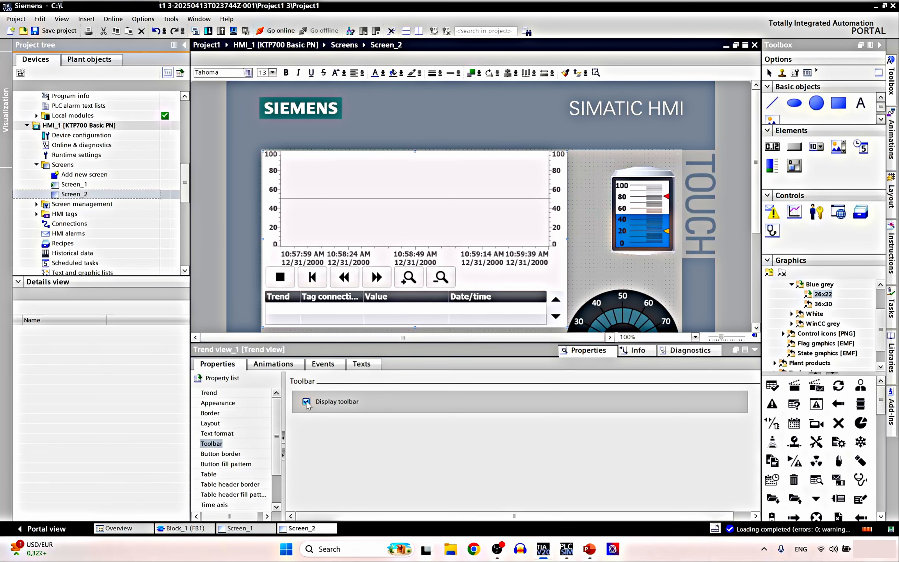
{"action": "left_click", "coordinate": [307, 402]}
{"action": "left_click", "coordinate": [306, 401]}
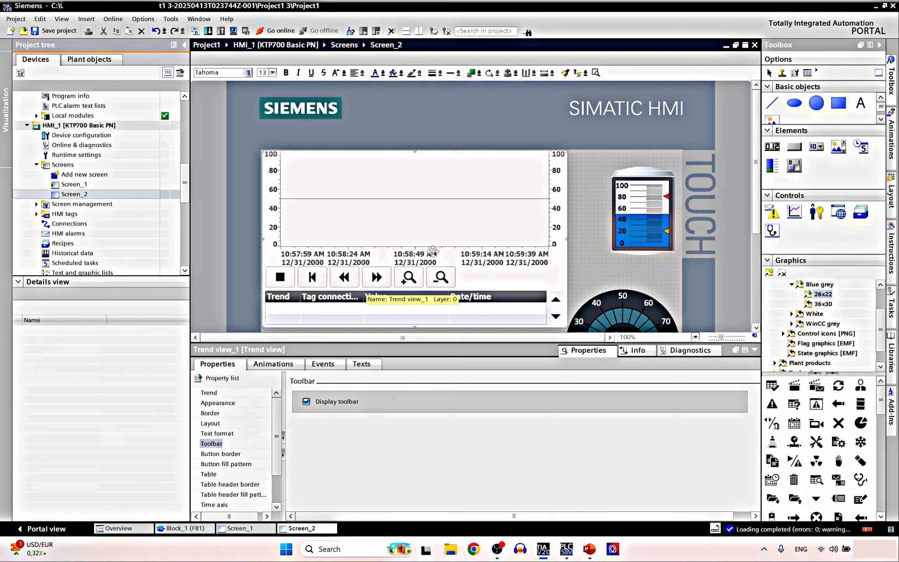
{"action": "left_click", "coordinate": [307, 401]}
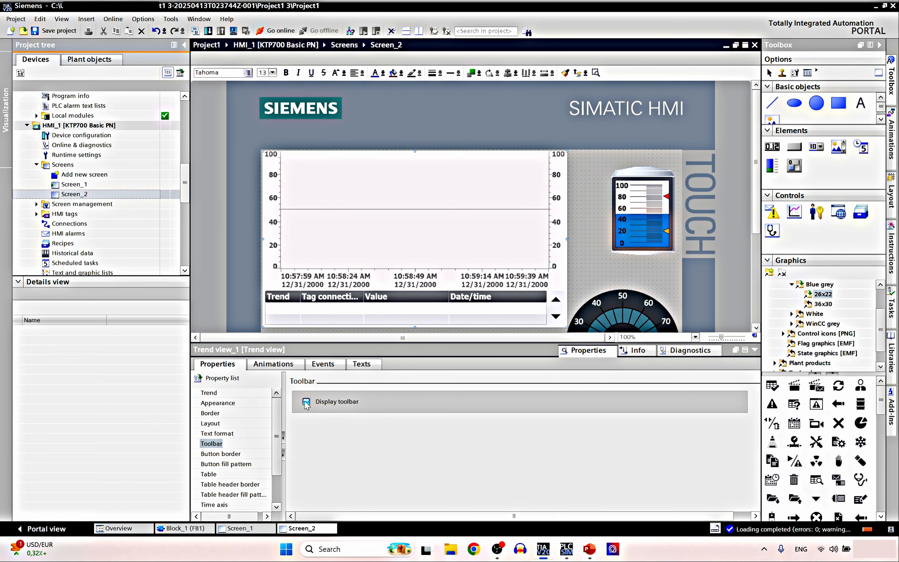
Look through the trend view's Button border and Button fill pattern settings
{"action": "left_click", "coordinate": [230, 454]}
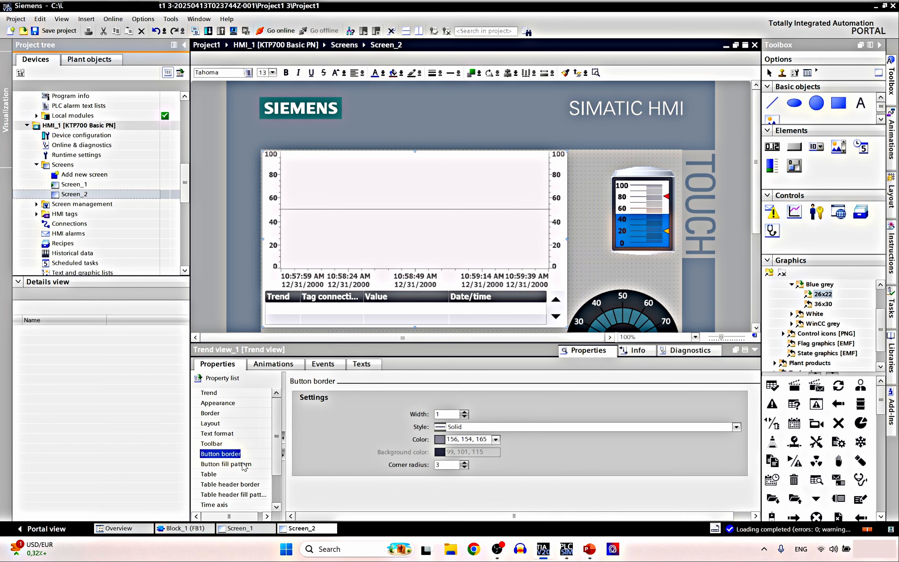
{"action": "scroll", "coordinate": [242, 462], "scroll_direction": "down", "scroll_amount": 2}
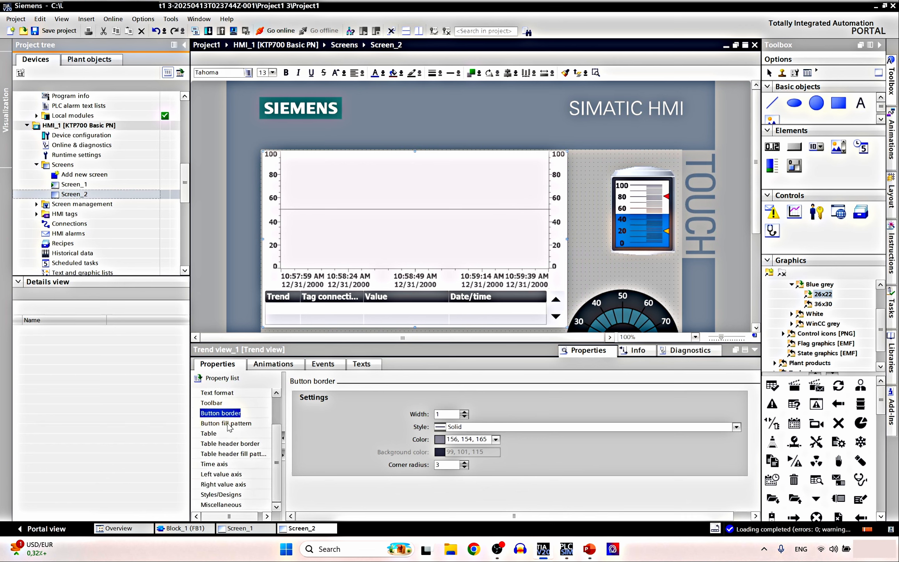
{"action": "left_click", "coordinate": [229, 423]}
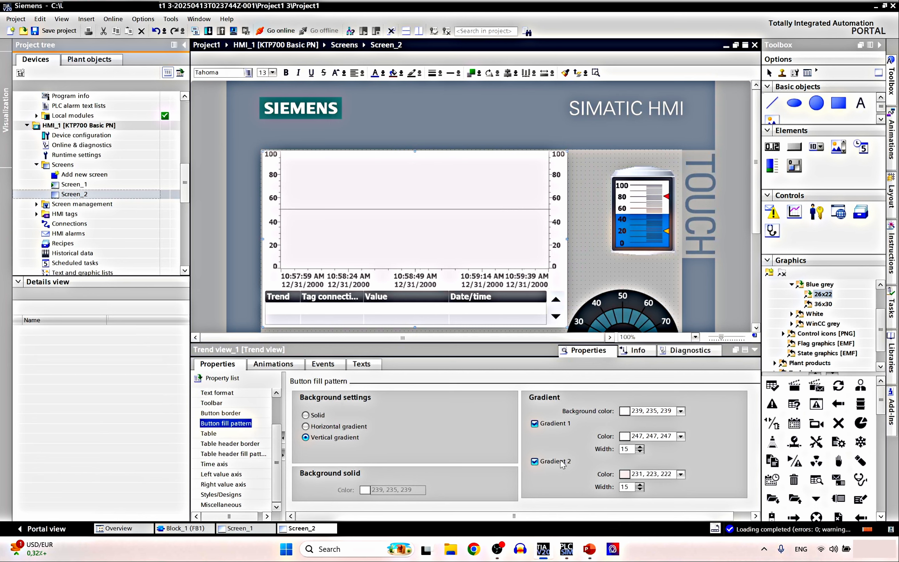
Turn on Grid in the trend's value table and keep the table displayed with 2 visible lines
{"action": "left_click", "coordinate": [228, 434]}
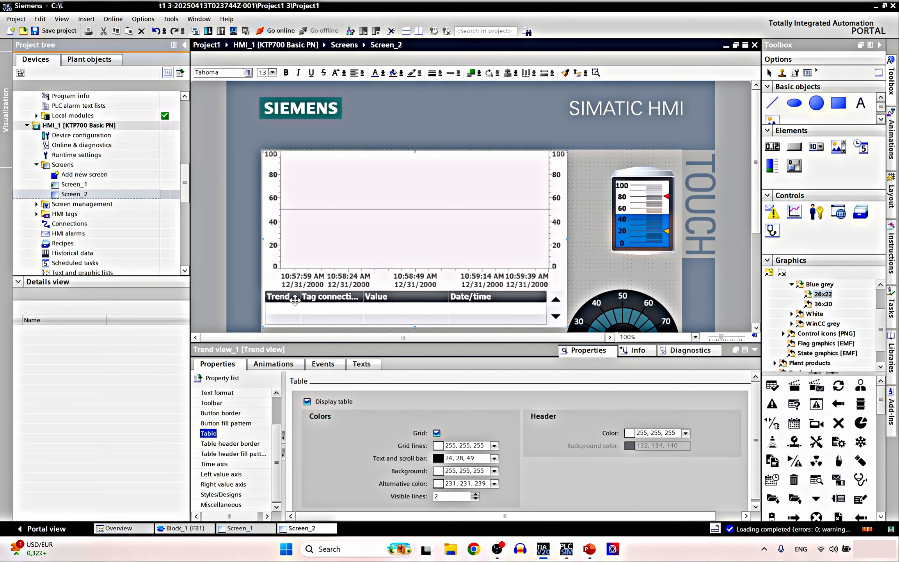
{"action": "left_click", "coordinate": [436, 433]}
{"action": "left_click", "coordinate": [436, 432]}
{"action": "left_click", "coordinate": [437, 433]}
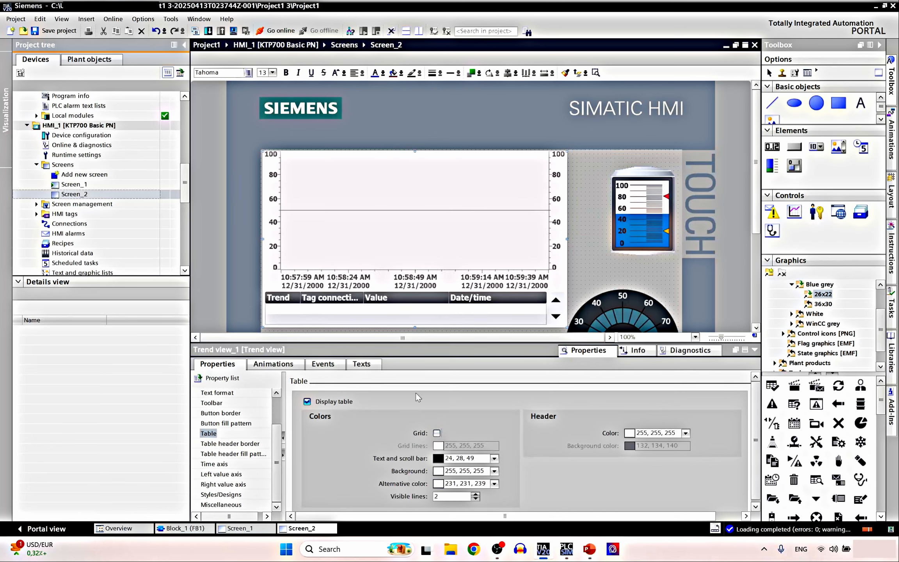
{"action": "left_click", "coordinate": [437, 433]}
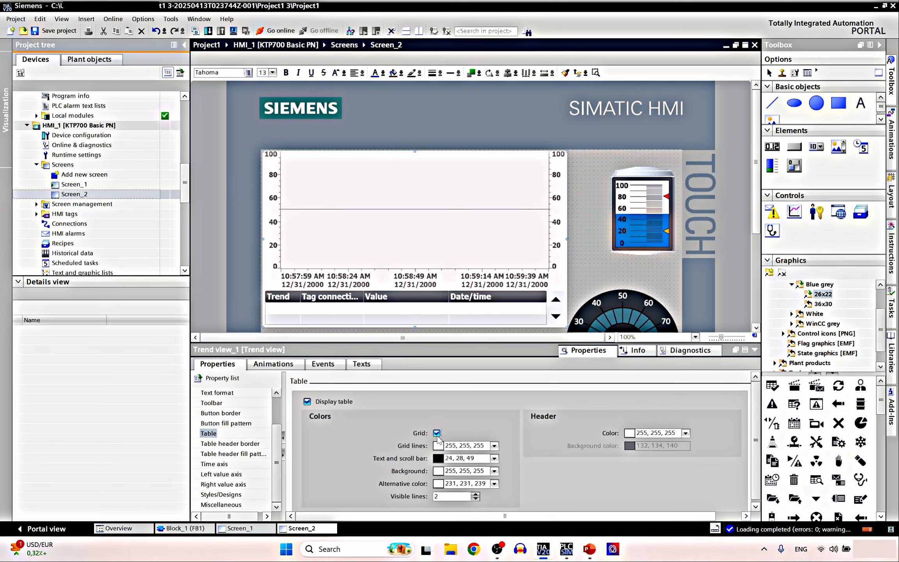
{"action": "left_click", "coordinate": [307, 400]}
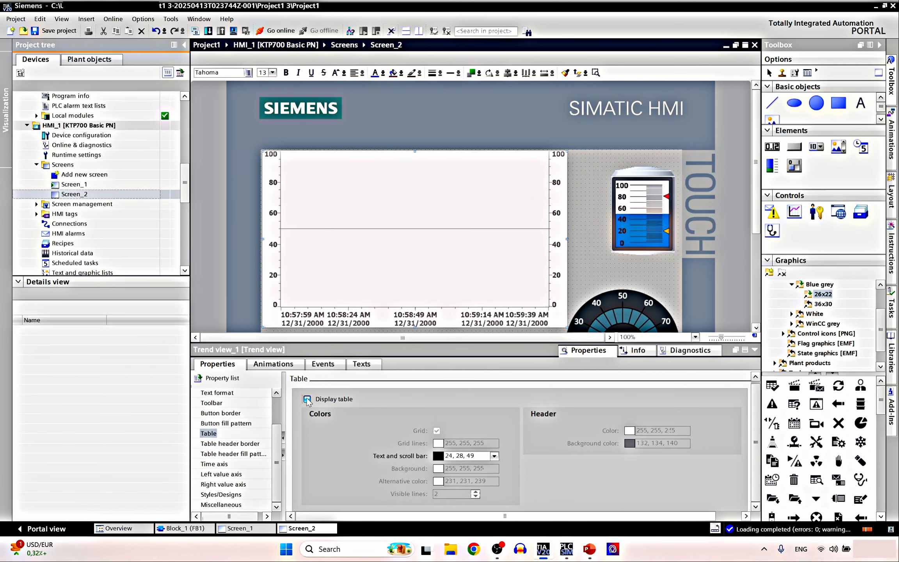
{"action": "left_click", "coordinate": [307, 400]}
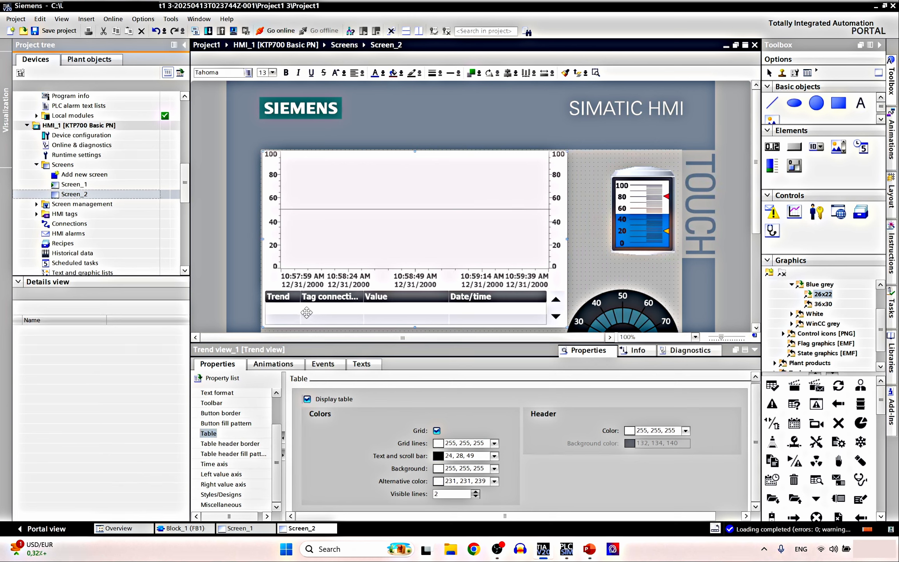
{"action": "left_click", "coordinate": [476, 496]}
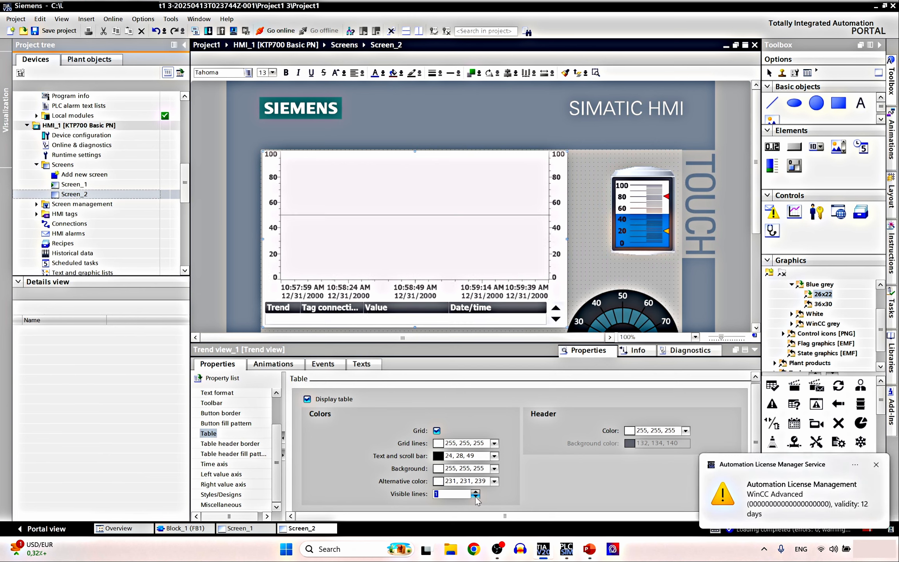
{"action": "left_click", "coordinate": [475, 491]}
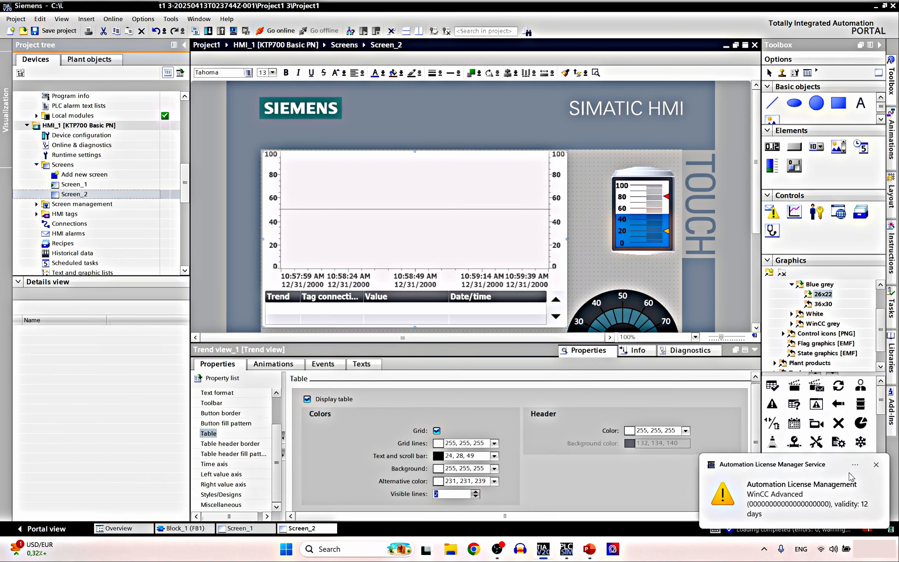
Dismiss the license notification and review the table header border and fill pattern settings
{"action": "left_click", "coordinate": [875, 465]}
{"action": "left_click", "coordinate": [230, 443]}
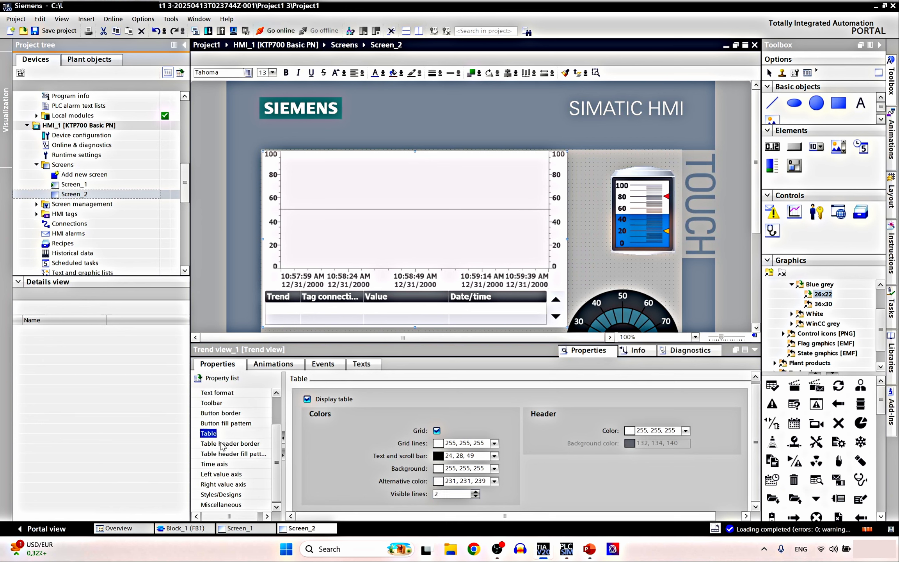
{"action": "left_click", "coordinate": [240, 454]}
{"action": "left_click", "coordinate": [229, 464]}
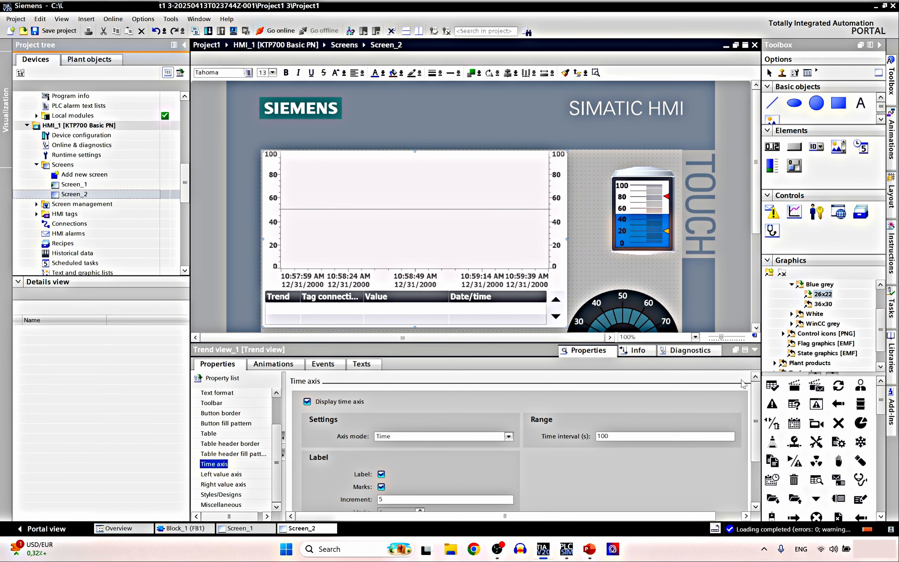
Keep time axis labels on, untick Marks, and change Time interval (s) from 100 to 60
{"action": "scroll", "coordinate": [757, 413], "scroll_direction": "down", "scroll_amount": 2}
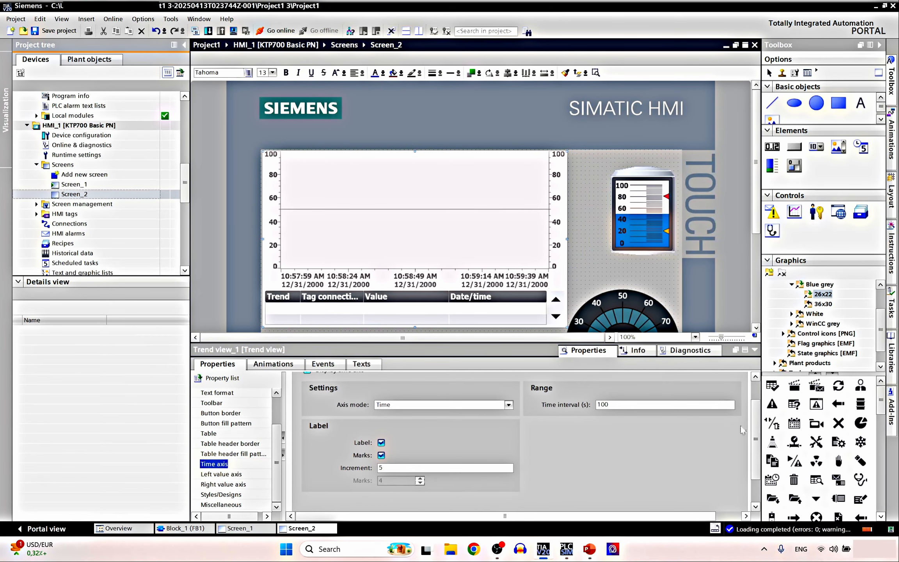
{"action": "left_click", "coordinate": [381, 443]}
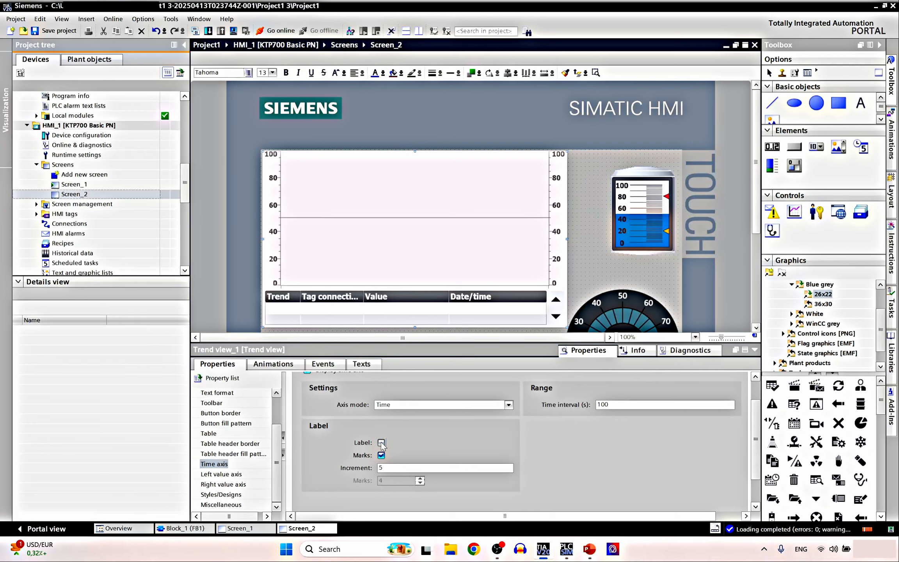
{"action": "left_click", "coordinate": [381, 443]}
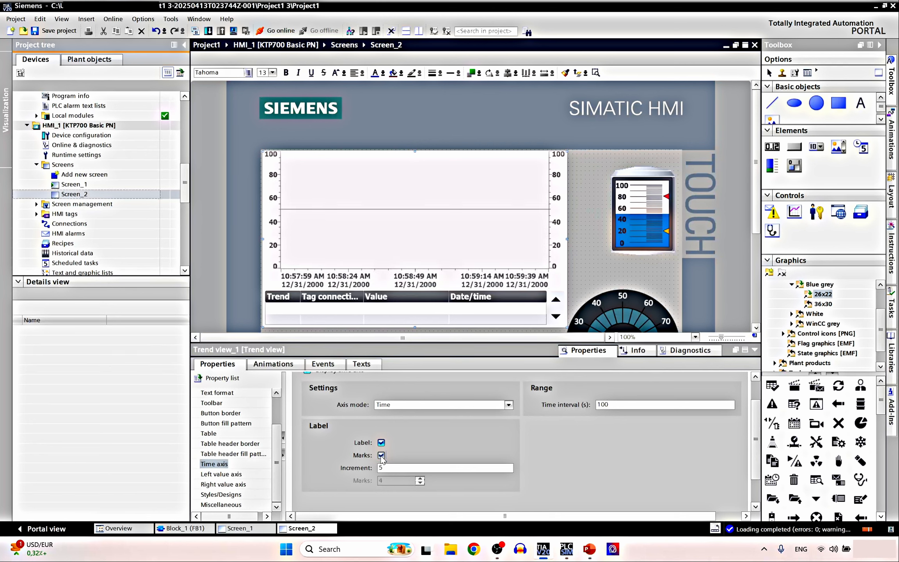
{"action": "left_click", "coordinate": [381, 455]}
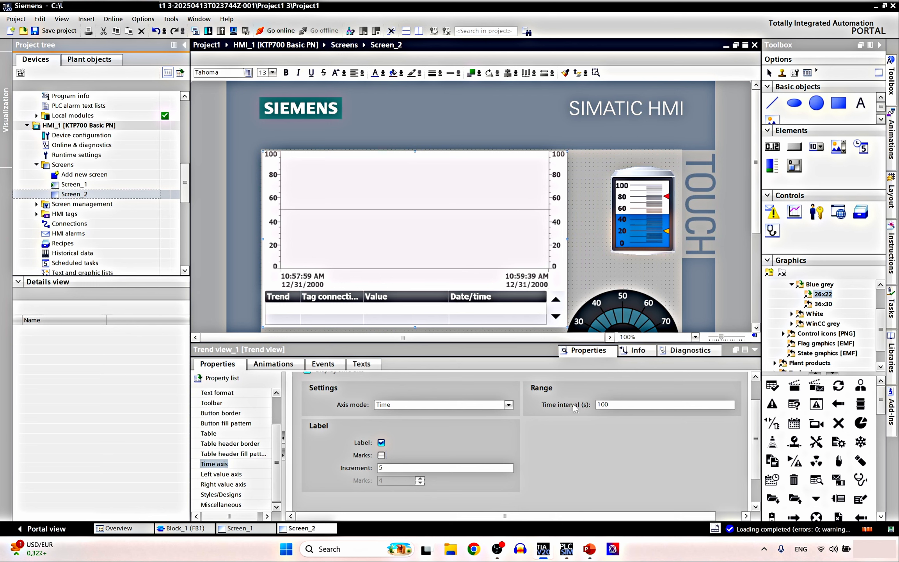
{"action": "left_click", "coordinate": [632, 405]}
{"action": "type", "text": "60"}
Open the left value axis settings and keep the help line shown at 50
{"action": "left_click", "coordinate": [233, 475]}
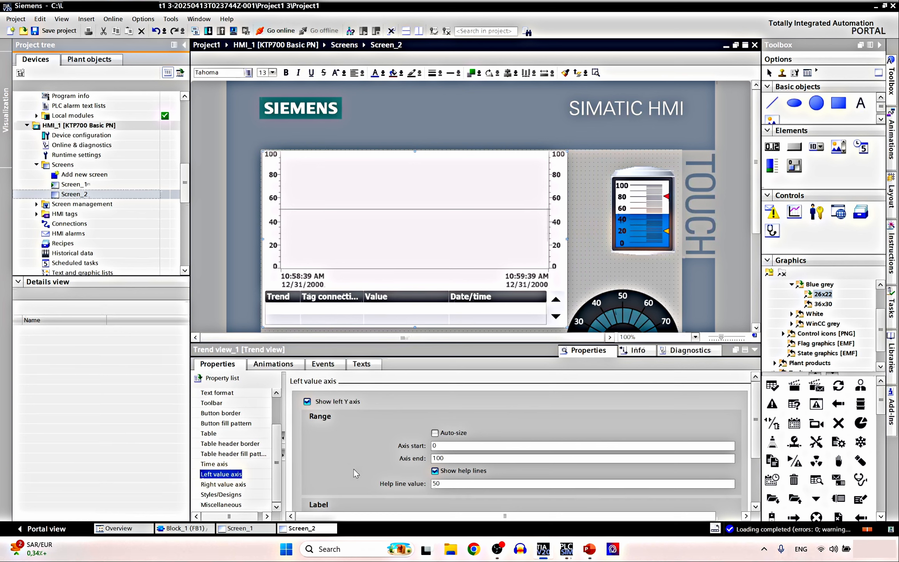
{"action": "left_click", "coordinate": [442, 471]}
{"action": "left_click", "coordinate": [435, 471]}
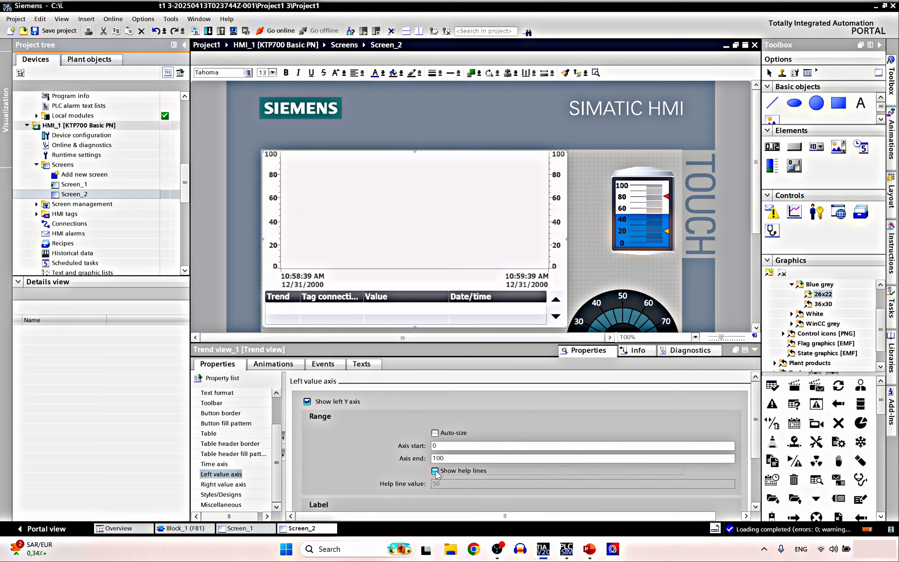
{"action": "left_click", "coordinate": [435, 471]}
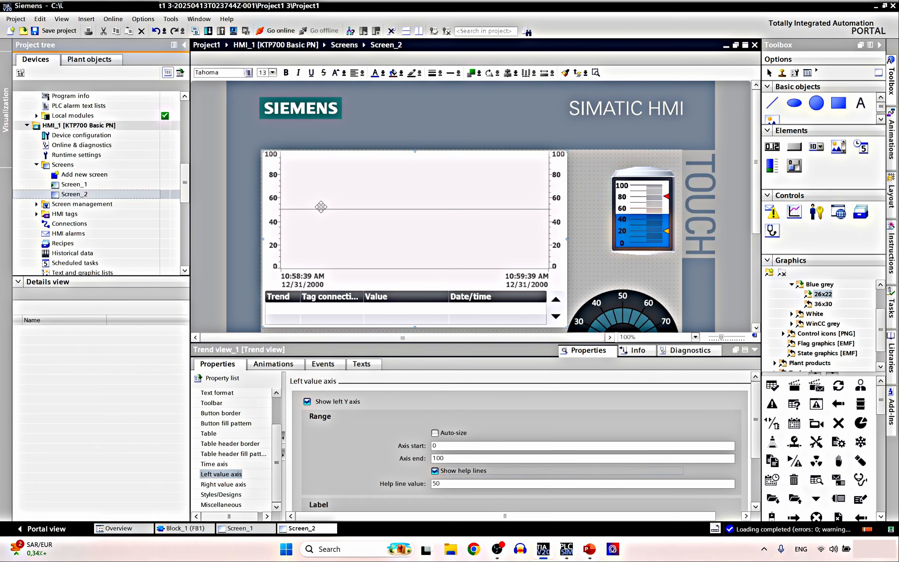
{"action": "left_click", "coordinate": [439, 484]}
{"action": "scroll", "coordinate": [448, 484], "scroll_direction": "down", "scroll_amount": 3}
{"action": "scroll", "coordinate": [452, 481], "scroll_direction": "up", "scroll_amount": 3}
{"action": "scroll", "coordinate": [456, 480], "scroll_direction": "down", "scroll_amount": 2}
{"action": "scroll", "coordinate": [445, 439], "scroll_direction": "down", "scroll_amount": 2}
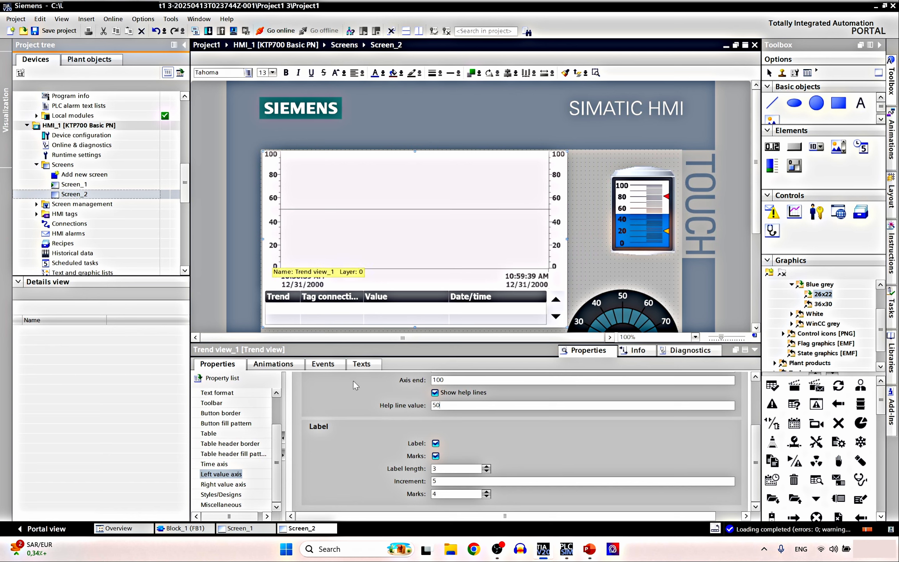
Keep left axis label length 3 with labels every 20 units, then bring up the right axis settings
{"action": "left_click", "coordinate": [486, 466]}
{"action": "left_click", "coordinate": [486, 470]}
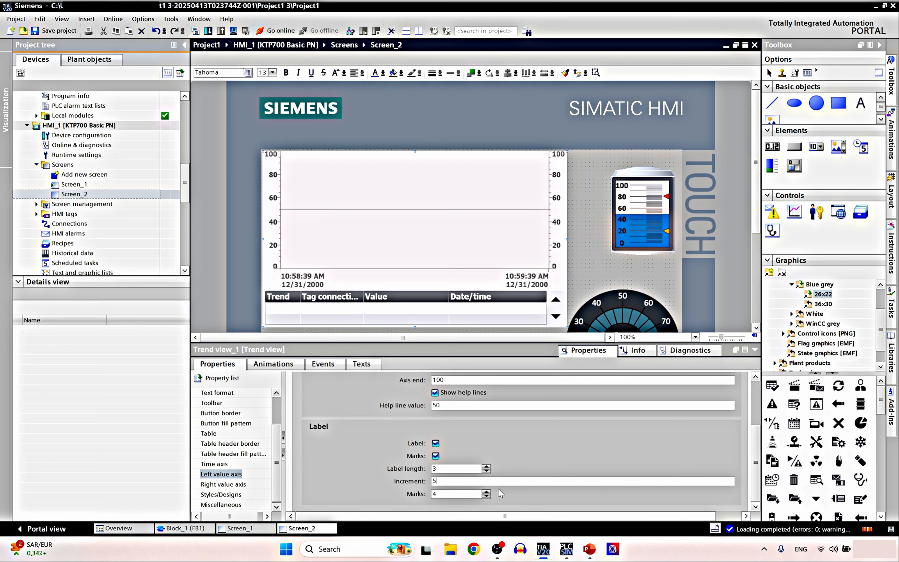
{"action": "left_click", "coordinate": [486, 491]}
{"action": "left_click", "coordinate": [486, 491]}
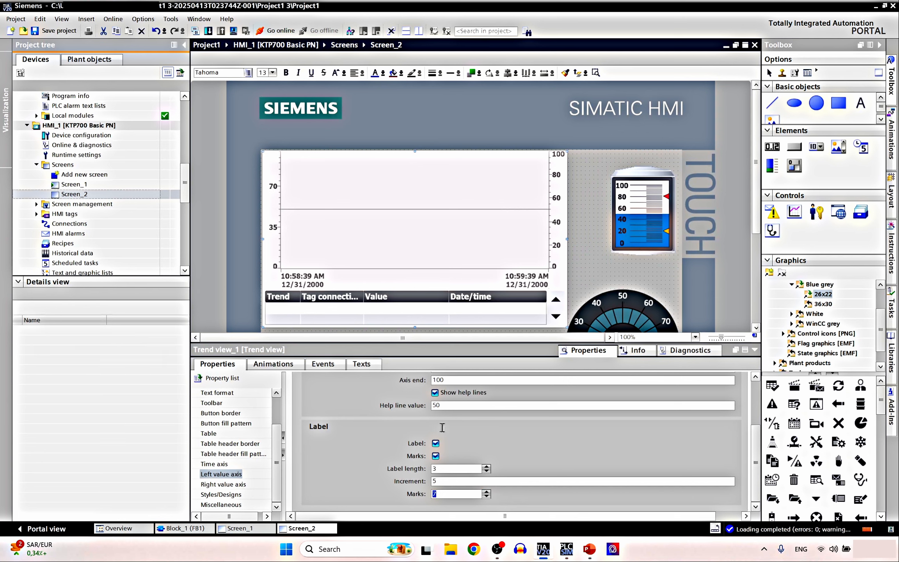
{"action": "left_click", "coordinate": [486, 495]}
{"action": "left_click", "coordinate": [486, 496]}
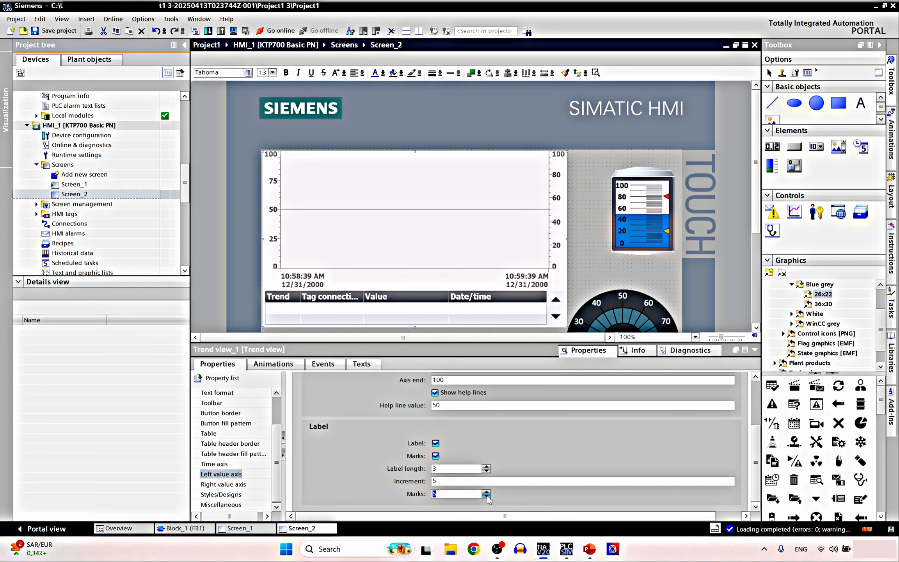
{"action": "left_click", "coordinate": [486, 496]}
{"action": "left_click", "coordinate": [222, 485]}
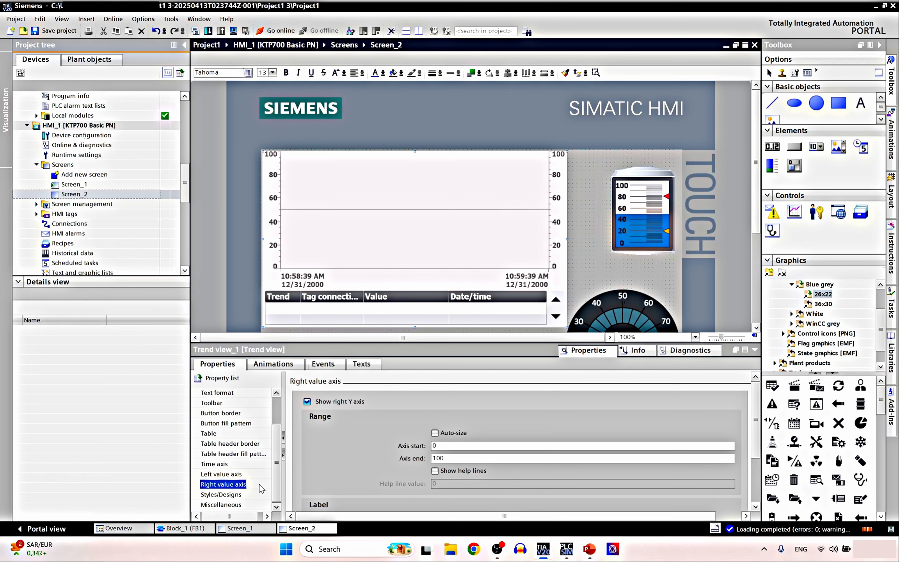
Browse the trend view's property groups and show its trend list with the Tank Level trend
{"action": "left_click", "coordinate": [227, 494]}
{"action": "left_click", "coordinate": [220, 504]}
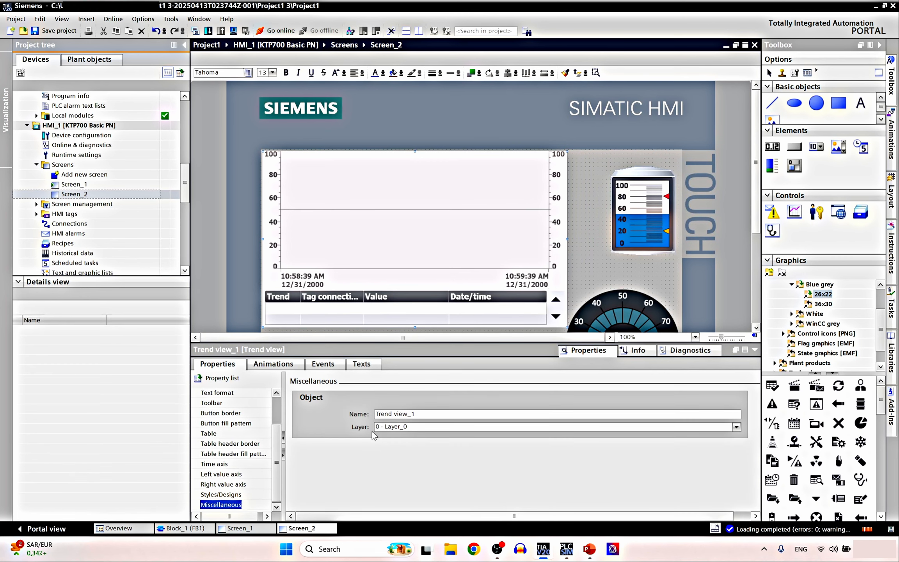
{"action": "scroll", "coordinate": [275, 474], "scroll_direction": "up", "scroll_amount": 2}
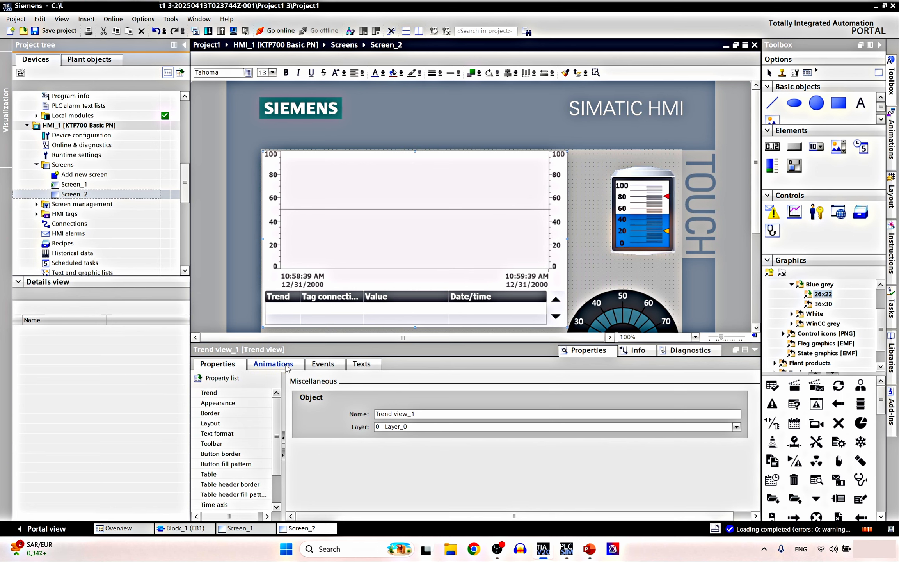
{"action": "left_click", "coordinate": [583, 351]}
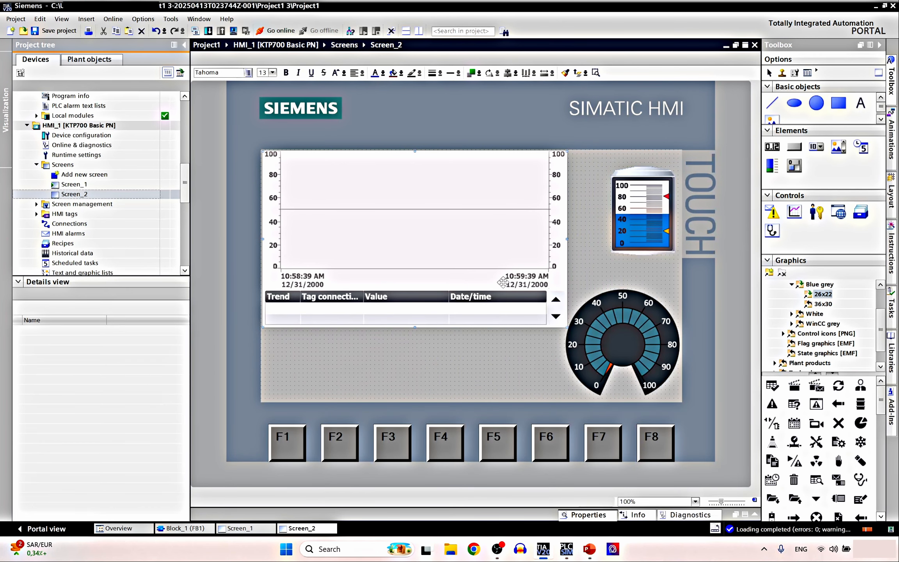
{"action": "left_click", "coordinate": [597, 517]}
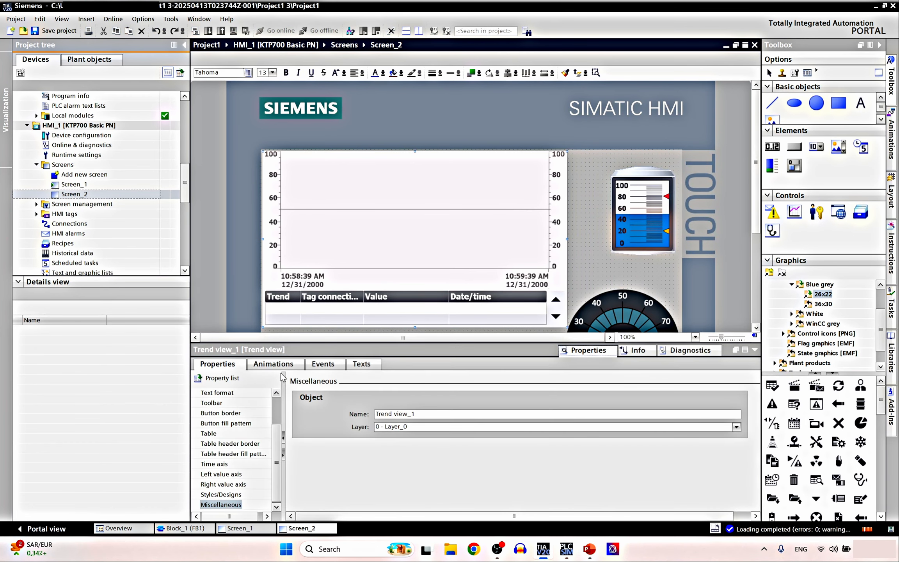
{"action": "left_click", "coordinate": [273, 363]}
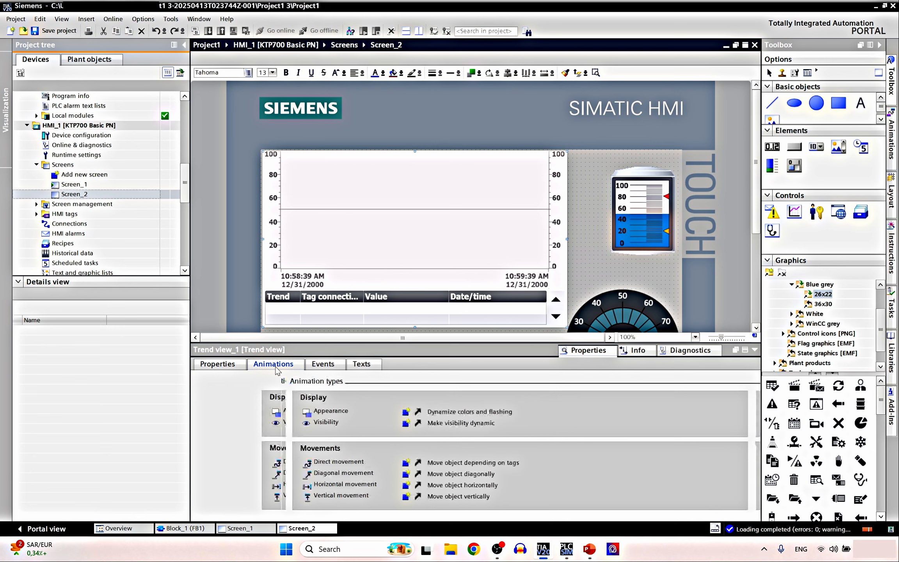
{"action": "left_click", "coordinate": [217, 364]}
{"action": "left_click", "coordinate": [582, 350]}
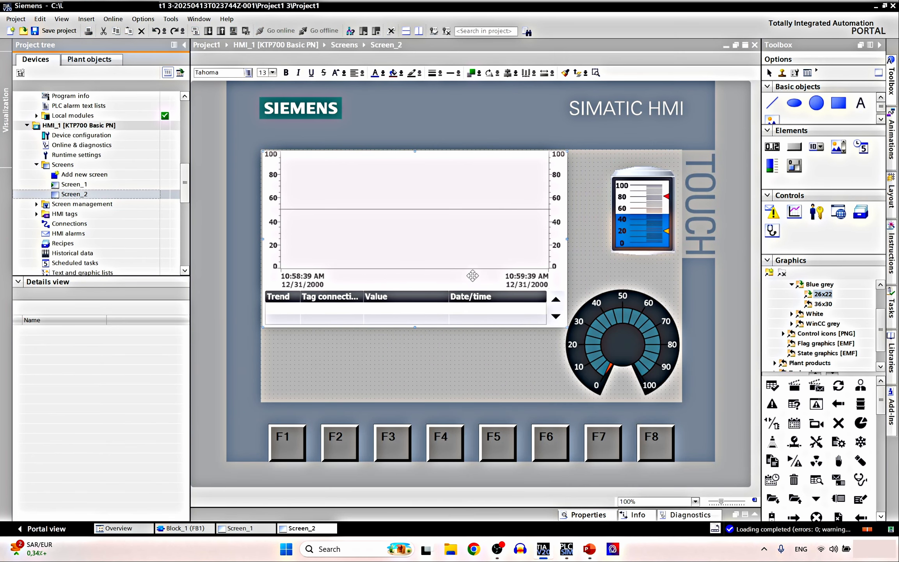
{"action": "left_click", "coordinate": [594, 514]}
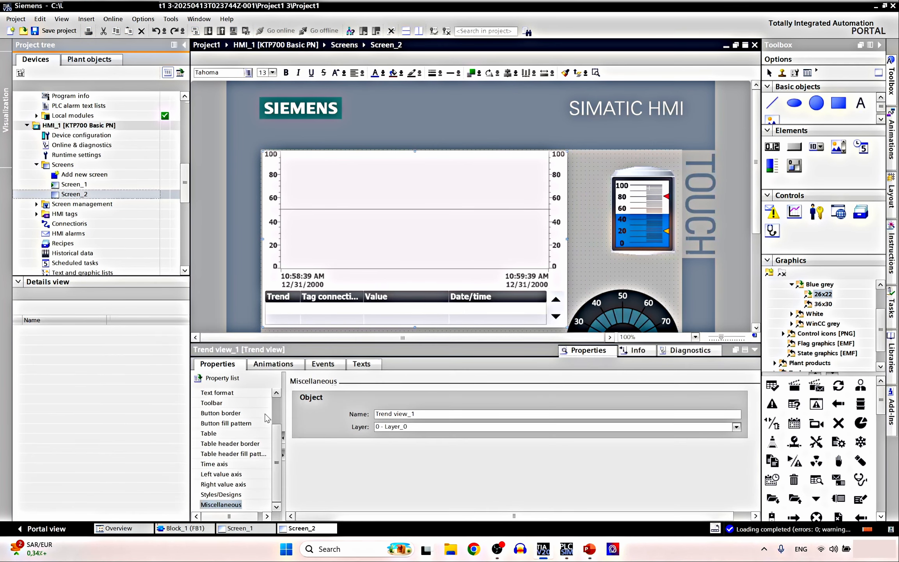
{"action": "scroll", "coordinate": [267, 418], "scroll_direction": "up", "scroll_amount": 2}
{"action": "left_click", "coordinate": [213, 393]}
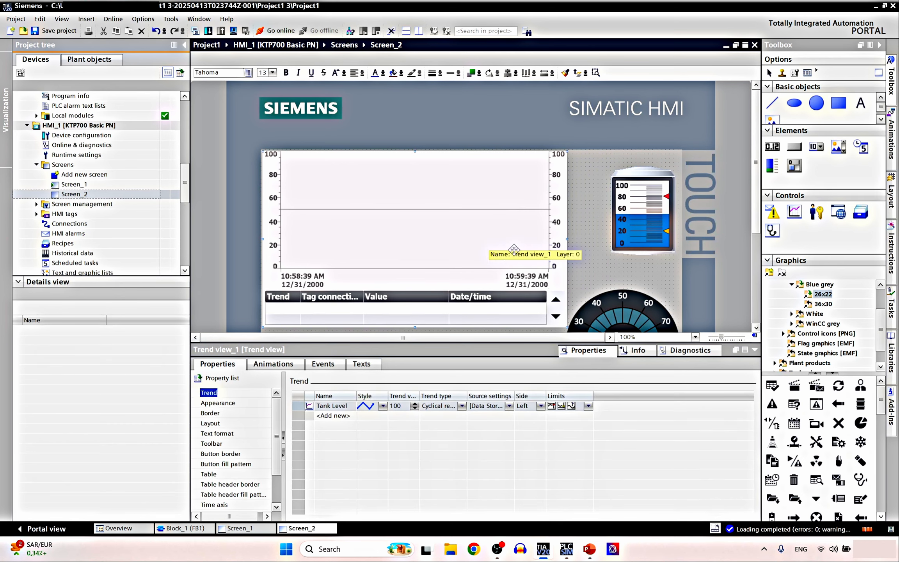
Set the Tank Level trend to keep 999 trend values
{"action": "left_click", "coordinate": [404, 407]}
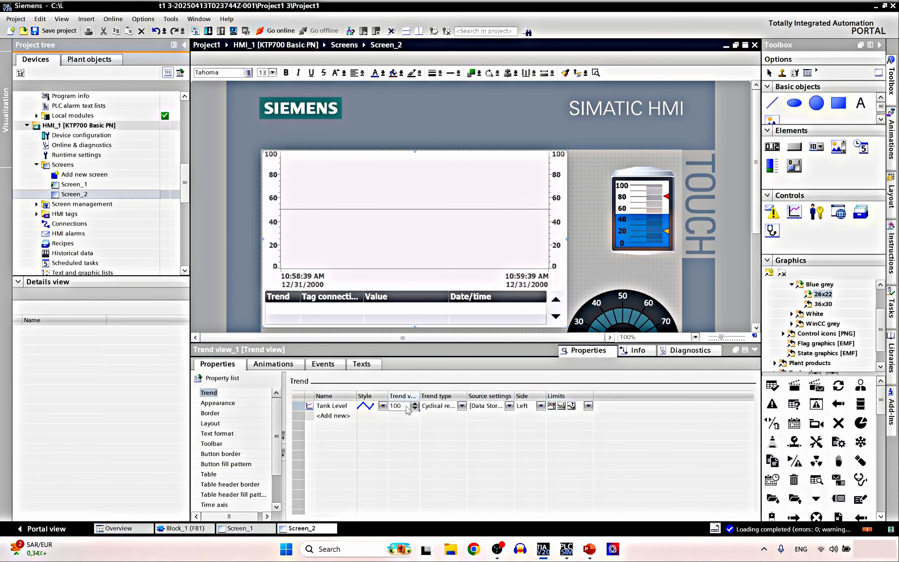
{"action": "double_click", "coordinate": [407, 406]}
{"action": "type", "text": "999"}
{"action": "key", "text": "Return"}
Confirm Data Storage_Number5 as the trend's process value source at a 1.0 s cycle
{"action": "left_click", "coordinate": [509, 405]}
{"action": "left_click", "coordinate": [509, 405]}
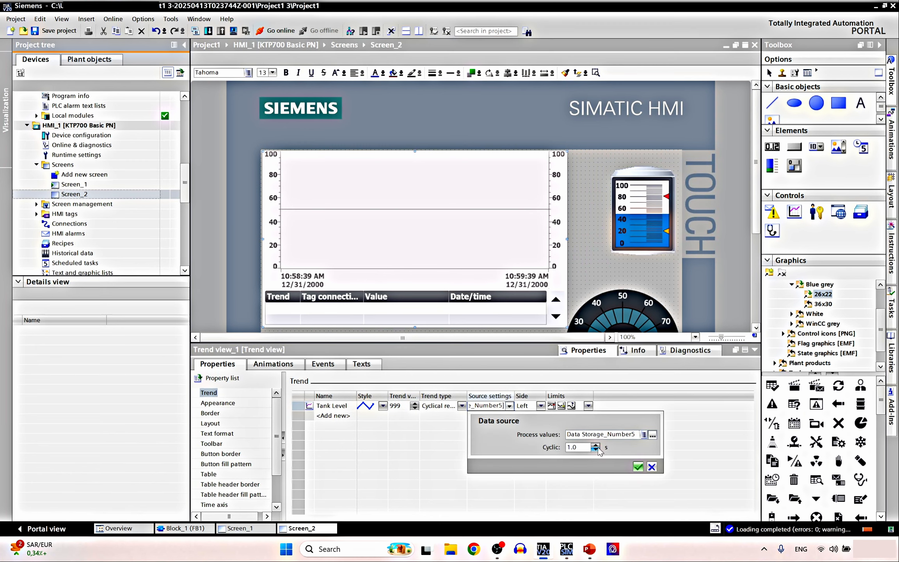
{"action": "left_click", "coordinate": [638, 467]}
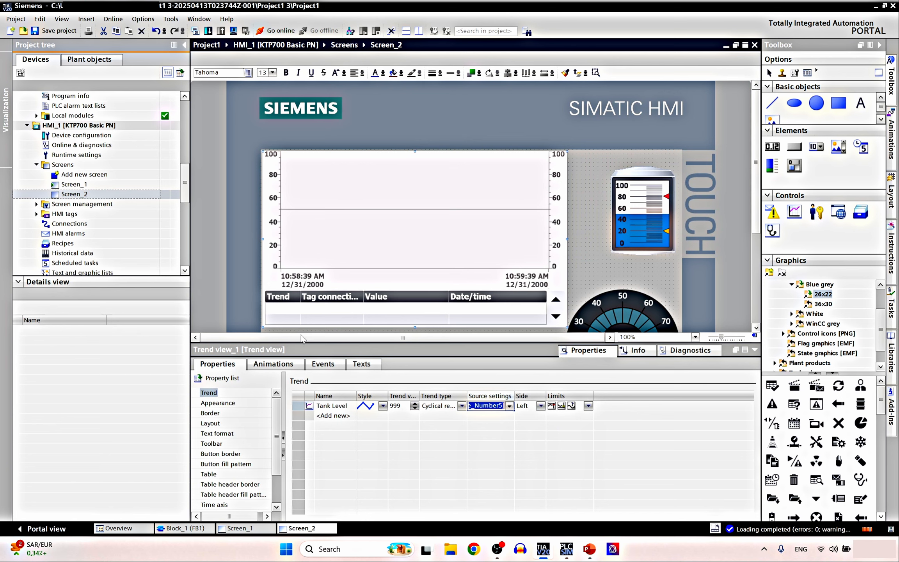
Start the runtime simulation of Screen_2 from the project tree and acknowledge the start message
{"action": "left_click", "coordinate": [596, 253]}
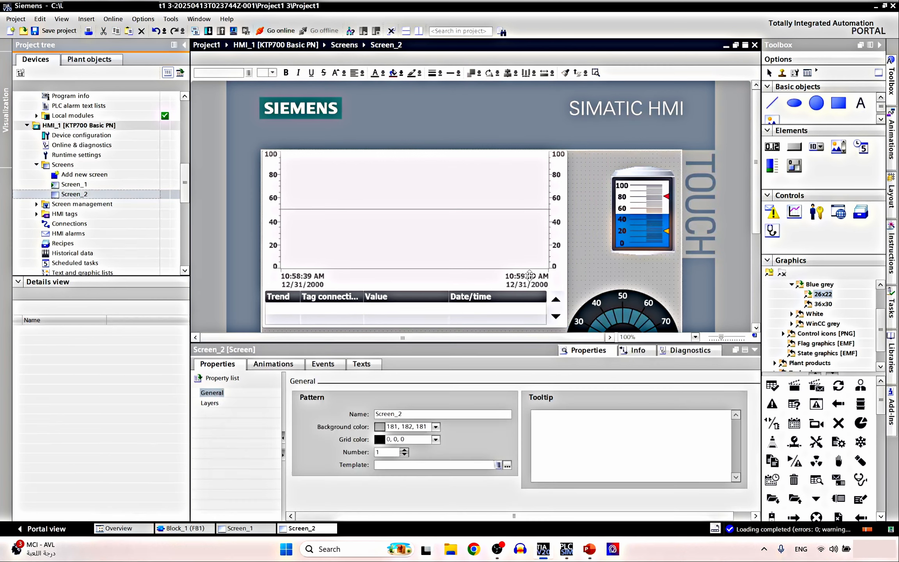
{"action": "scroll", "coordinate": [530, 276], "scroll_direction": "down", "scroll_amount": 2}
{"action": "scroll", "coordinate": [512, 282], "scroll_direction": "up", "scroll_amount": 2}
{"action": "scroll", "coordinate": [513, 282], "scroll_direction": "down", "scroll_amount": 1}
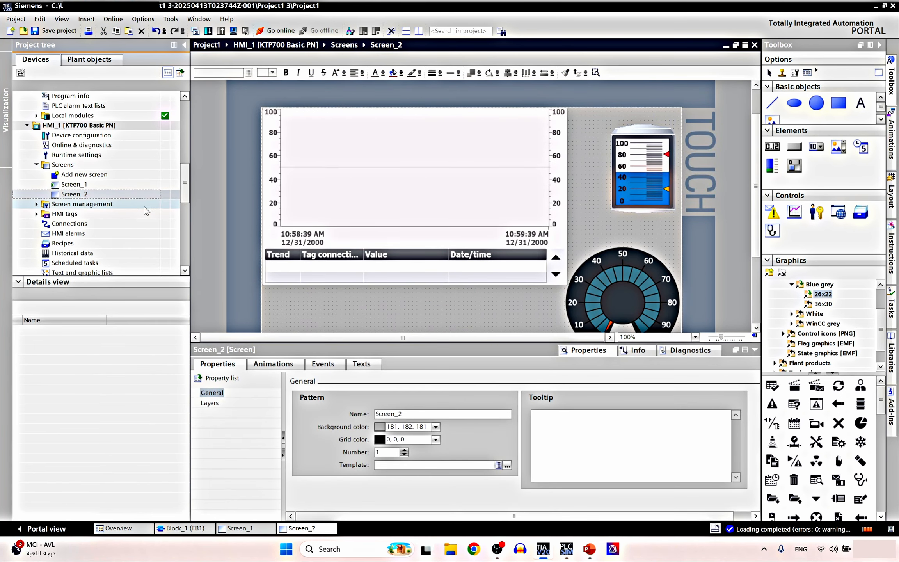
{"action": "right_click", "coordinate": [110, 193]}
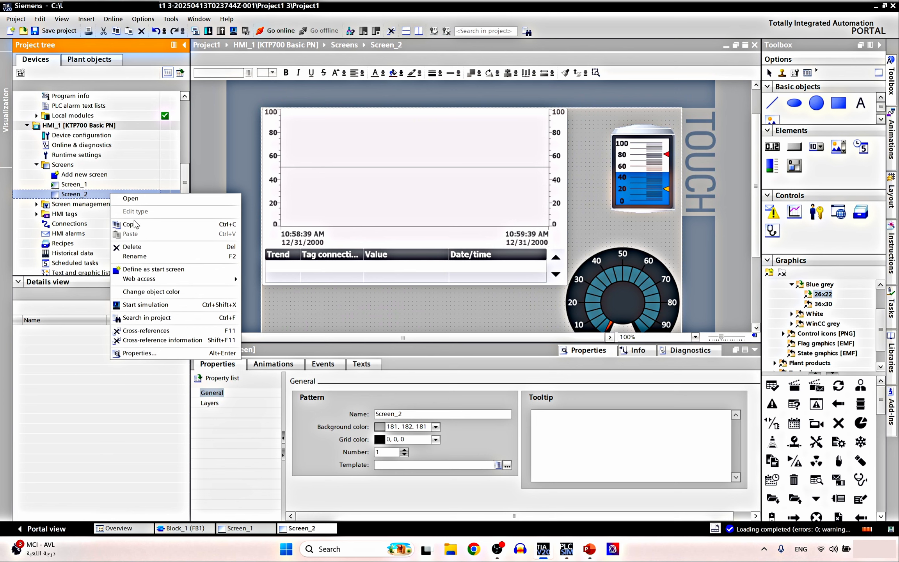
{"action": "left_click", "coordinate": [152, 305]}
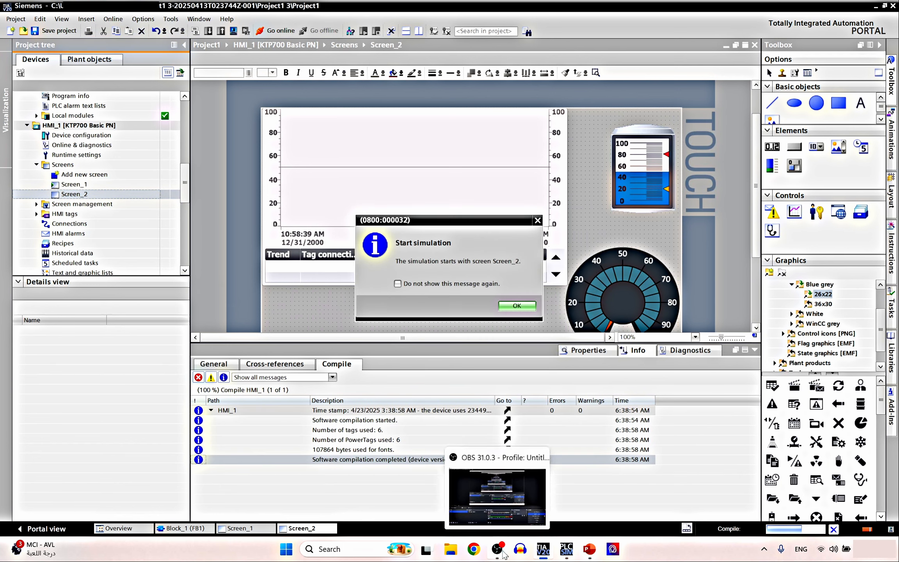
{"action": "left_click", "coordinate": [523, 307]}
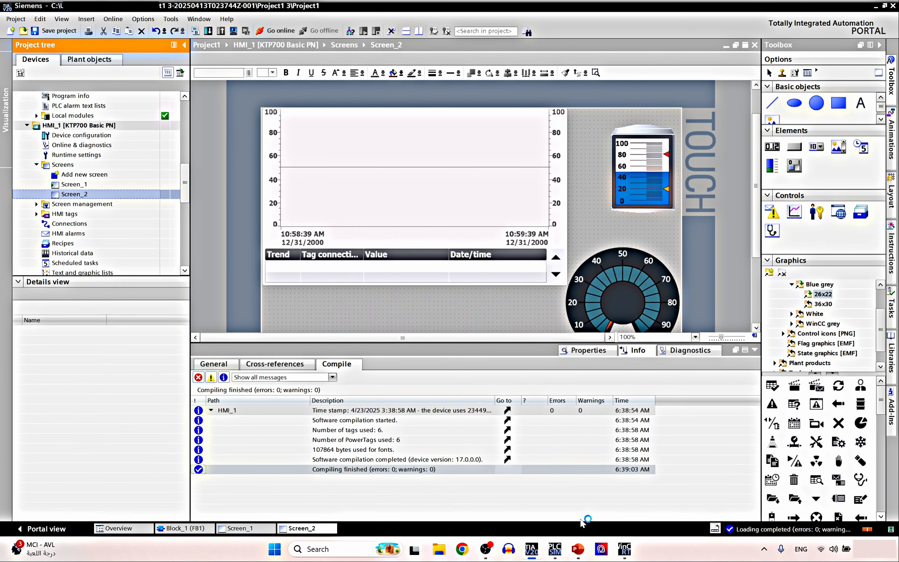
Bring the RT Simulator window forward and move it to the centre of the screen
{"action": "left_click", "coordinate": [624, 550]}
{"action": "left_click_drag", "start_coordinate": [869, 224], "coordinate": [259, 172]}
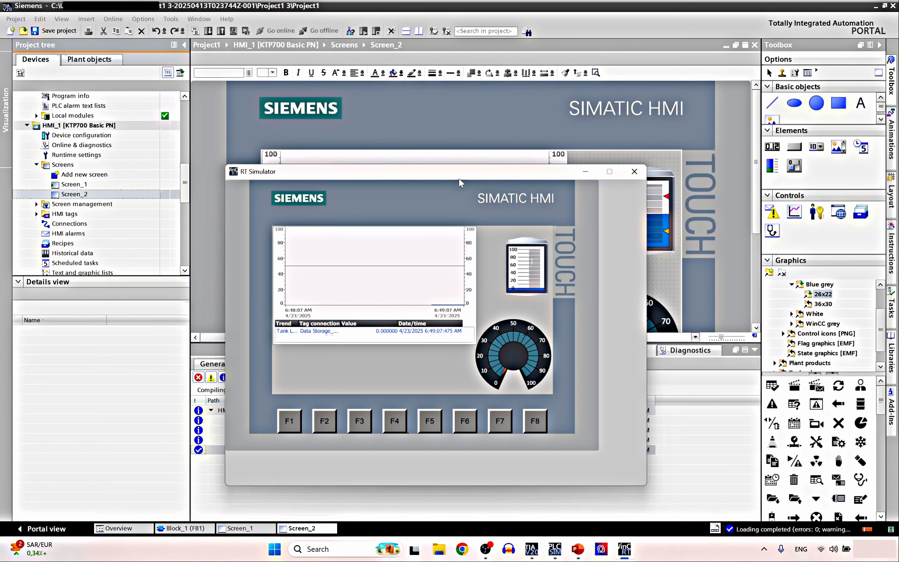
{"action": "left_click_drag", "start_coordinate": [460, 181], "coordinate": [470, 115]}
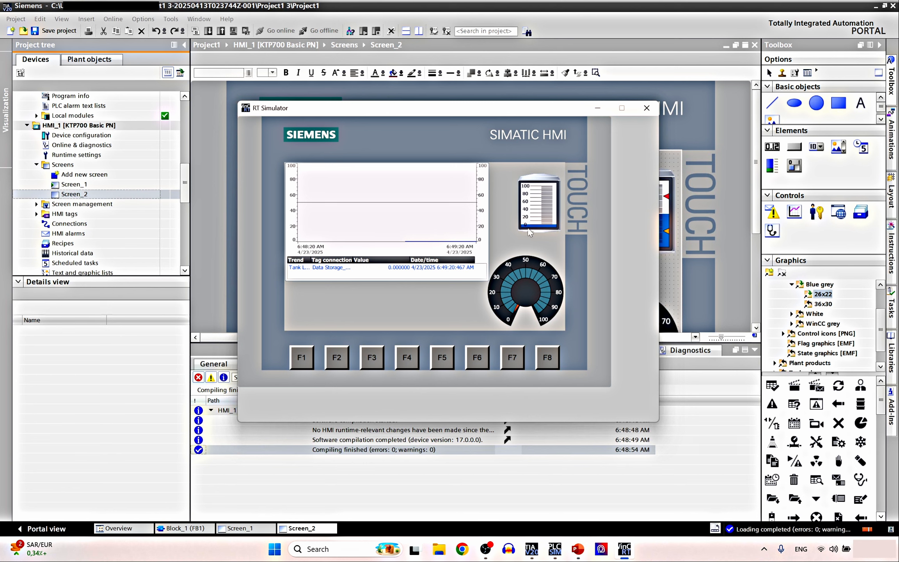
Return to TIA Portal and open the Block_1 [FB1] program
{"action": "left_click", "coordinate": [105, 170]}
{"action": "scroll", "coordinate": [105, 170], "scroll_direction": "up", "scroll_amount": 6}
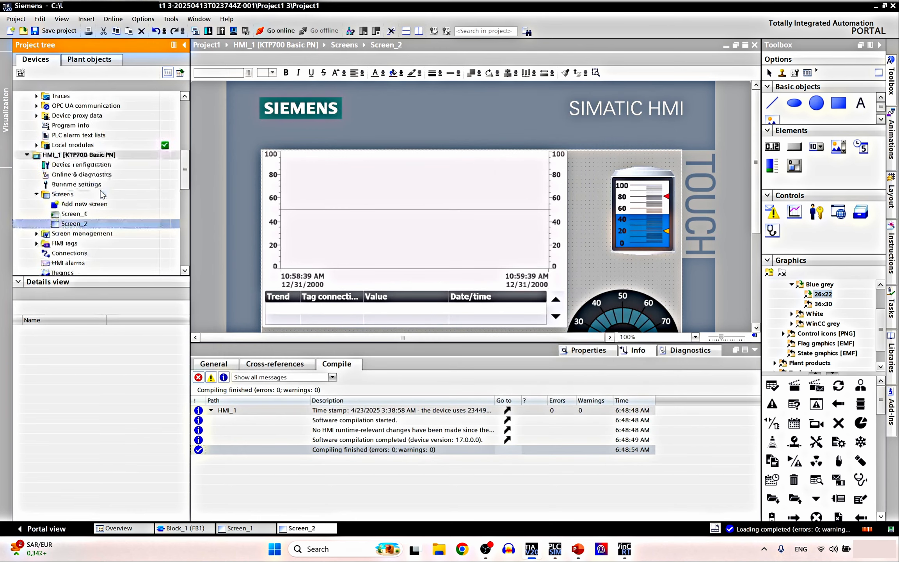
{"action": "scroll", "coordinate": [105, 169], "scroll_direction": "up", "scroll_amount": 1}
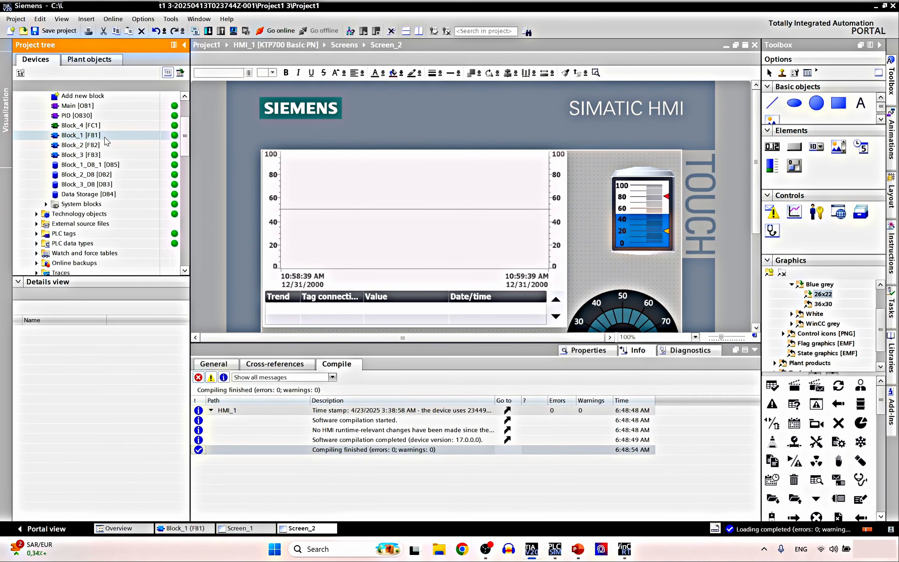
{"action": "double_click", "coordinate": [106, 137]}
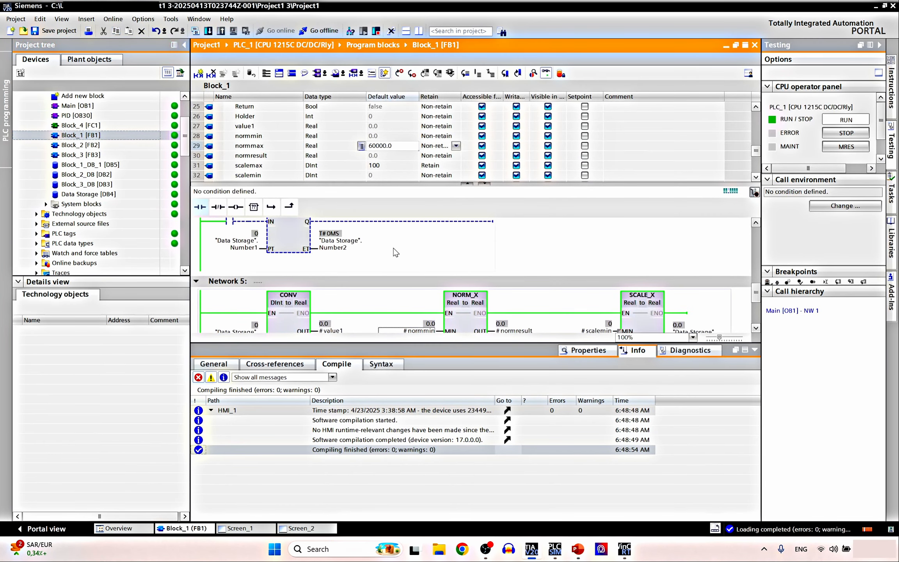
{"action": "scroll", "coordinate": [395, 251], "scroll_direction": "down", "scroll_amount": 2}
{"action": "scroll", "coordinate": [322, 262], "scroll_direction": "up", "scroll_amount": 1}
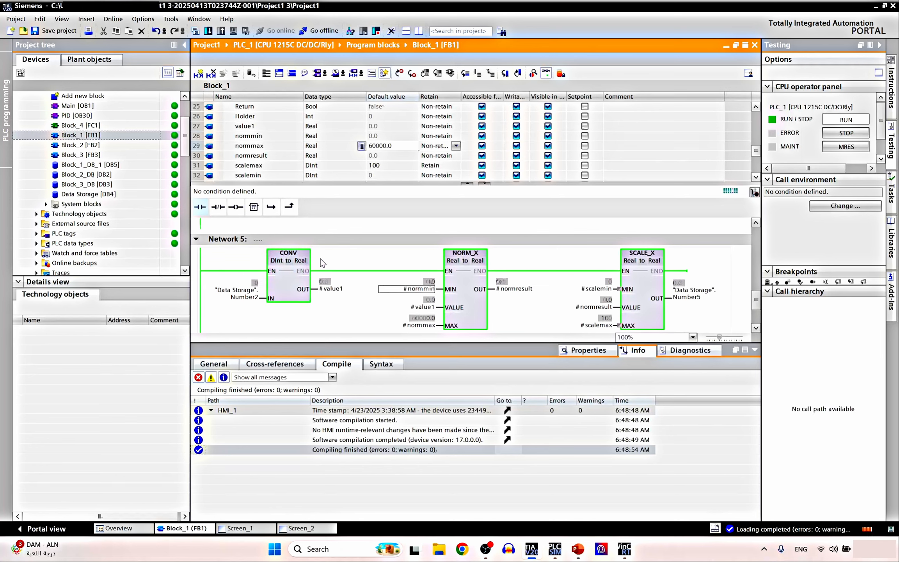
{"action": "scroll", "coordinate": [339, 244], "scroll_direction": "down", "scroll_amount": 1}
{"action": "scroll", "coordinate": [344, 237], "scroll_direction": "up", "scroll_amount": 2}
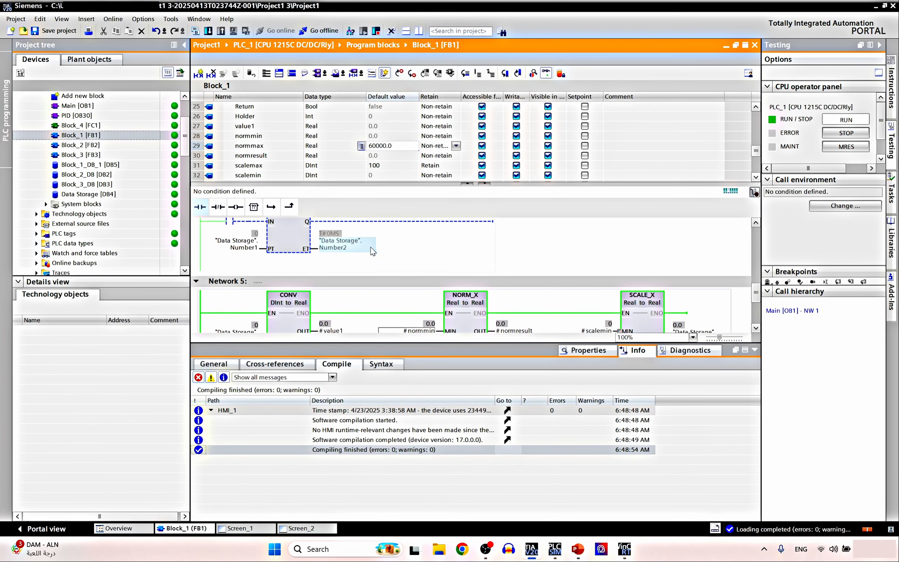
{"action": "scroll", "coordinate": [406, 266], "scroll_direction": "down", "scroll_amount": 2}
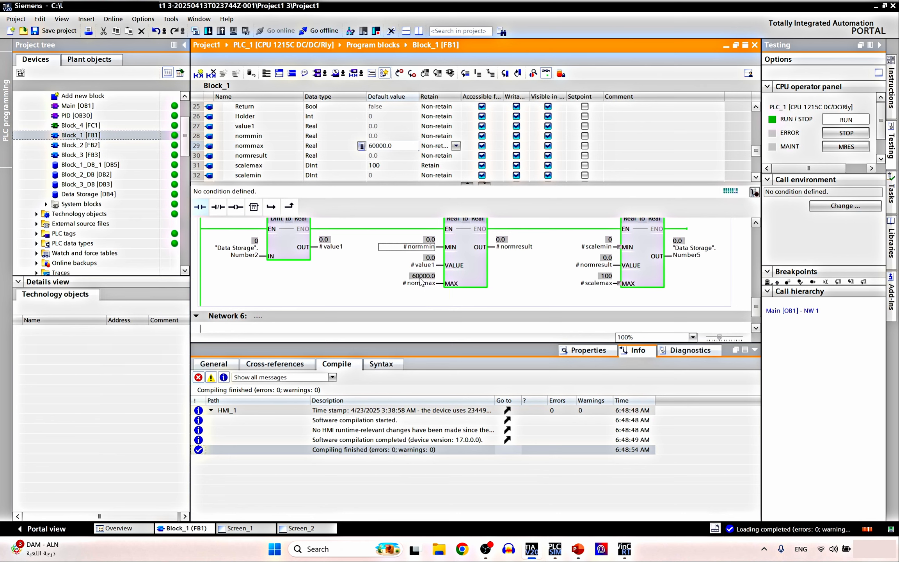
{"action": "scroll", "coordinate": [414, 284], "scroll_direction": "up", "scroll_amount": 3}
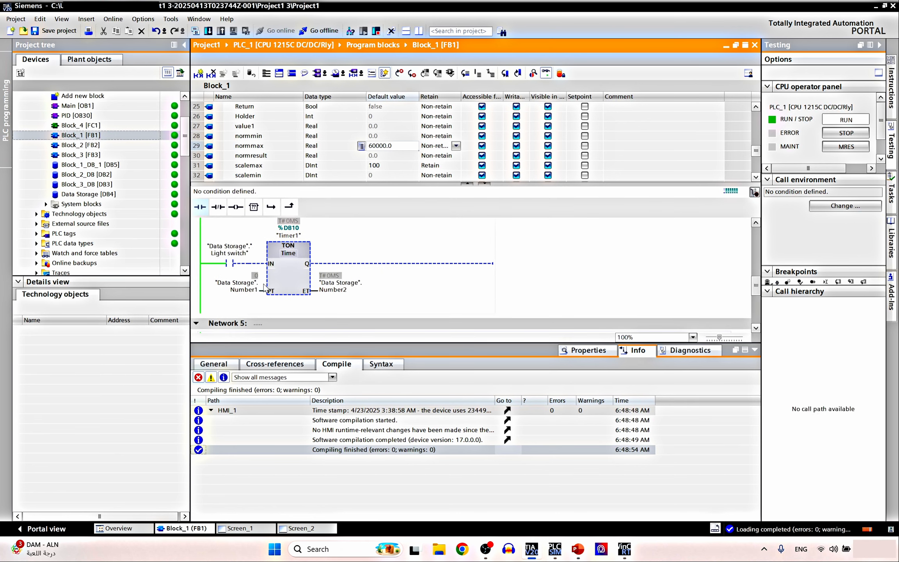
Modify the monitored Number1 value to 60000
{"action": "double_click", "coordinate": [256, 275]}
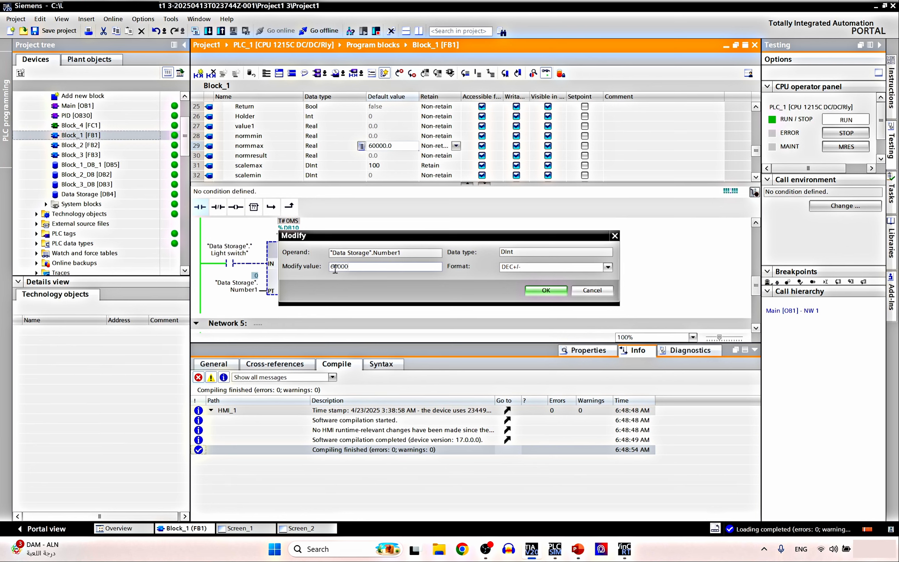
{"action": "left_click", "coordinate": [547, 291]}
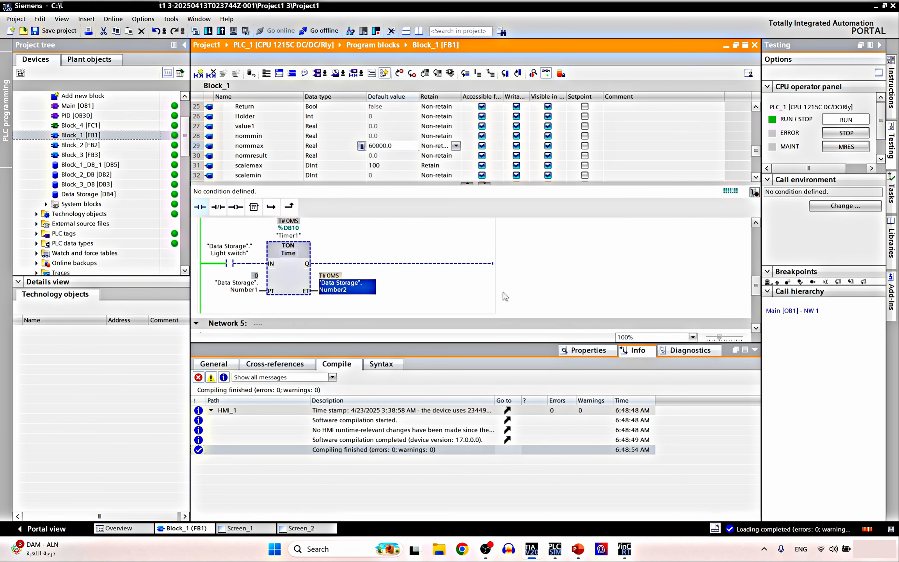
{"action": "double_click", "coordinate": [244, 276]}
{"action": "left_click", "coordinate": [589, 290]}
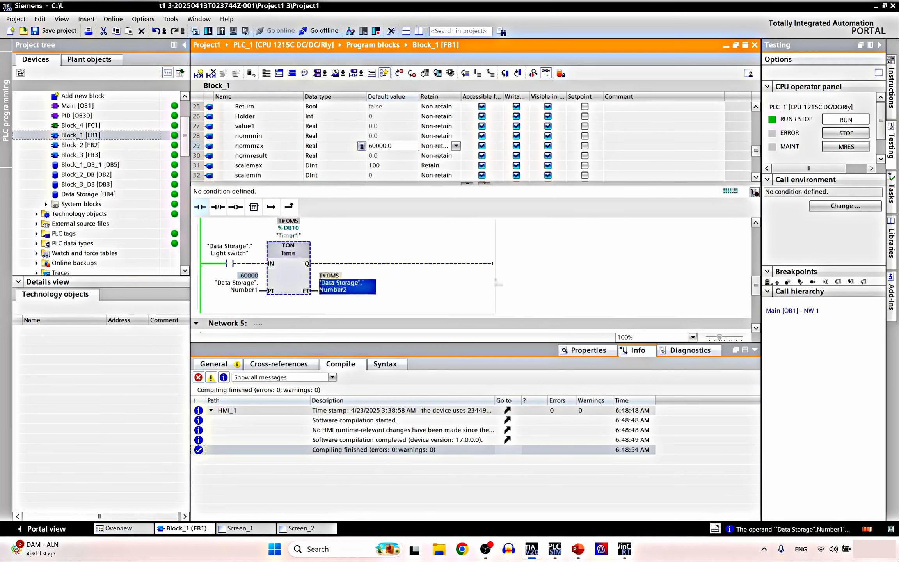
Modify the Light switch contact to 1 so the timer starts counting
{"action": "right_click", "coordinate": [234, 263]}
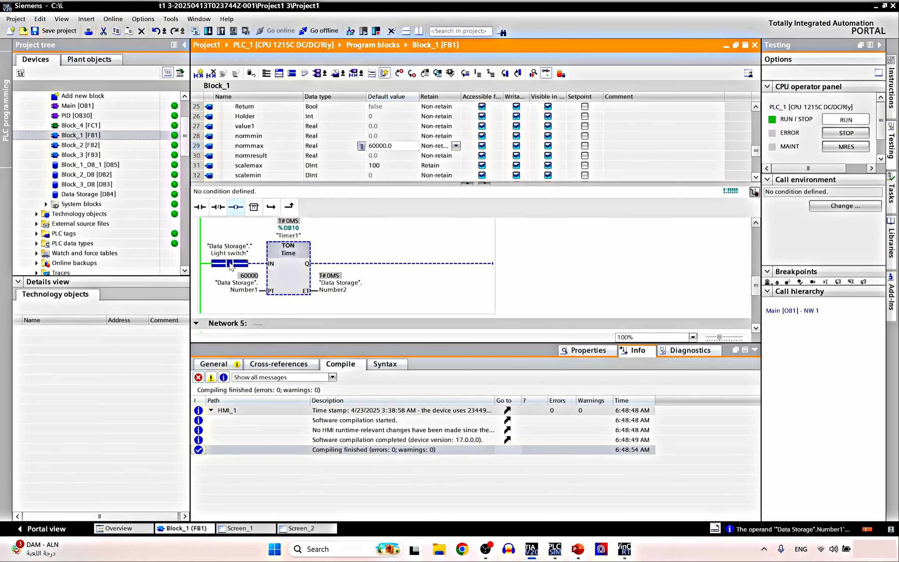
{"action": "left_click", "coordinate": [382, 268]}
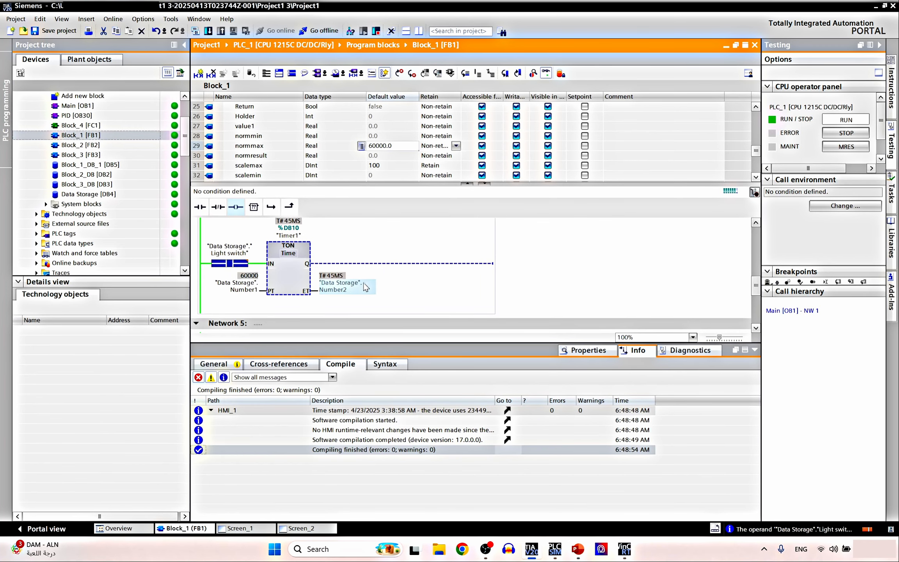
{"action": "left_click", "coordinate": [255, 304]}
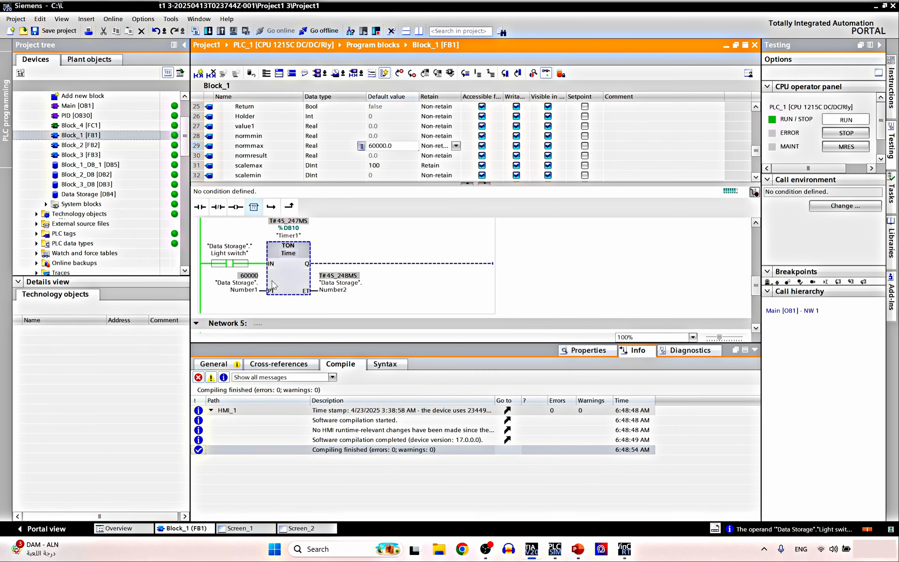
{"action": "scroll", "coordinate": [276, 281], "scroll_direction": "down", "scroll_amount": 4}
{"action": "scroll", "coordinate": [276, 282], "scroll_direction": "up", "scroll_amount": 5}
{"action": "scroll", "coordinate": [275, 282], "scroll_direction": "down", "scroll_amount": 4}
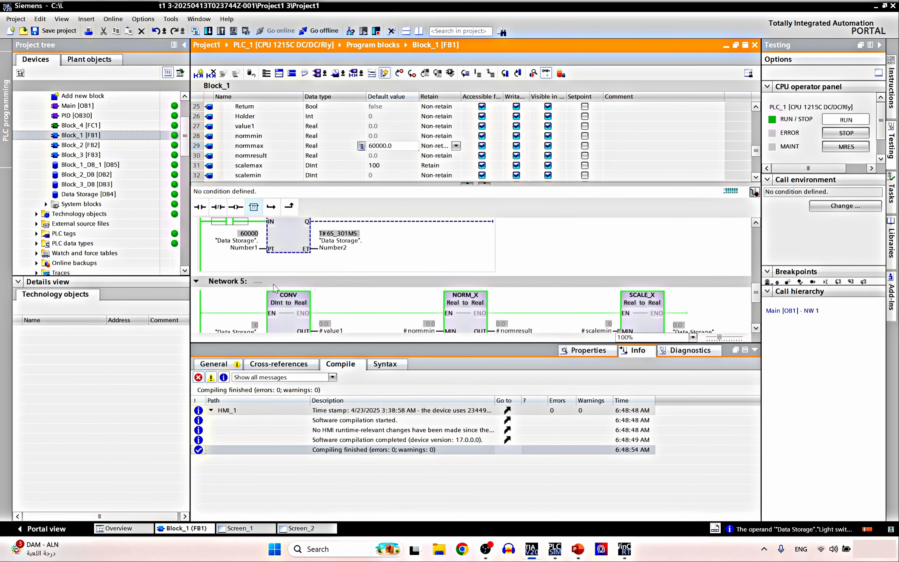
Bring WinCC RT Simulator to the front to watch Tank Level climb to about 82
{"action": "left_click", "coordinate": [624, 549]}
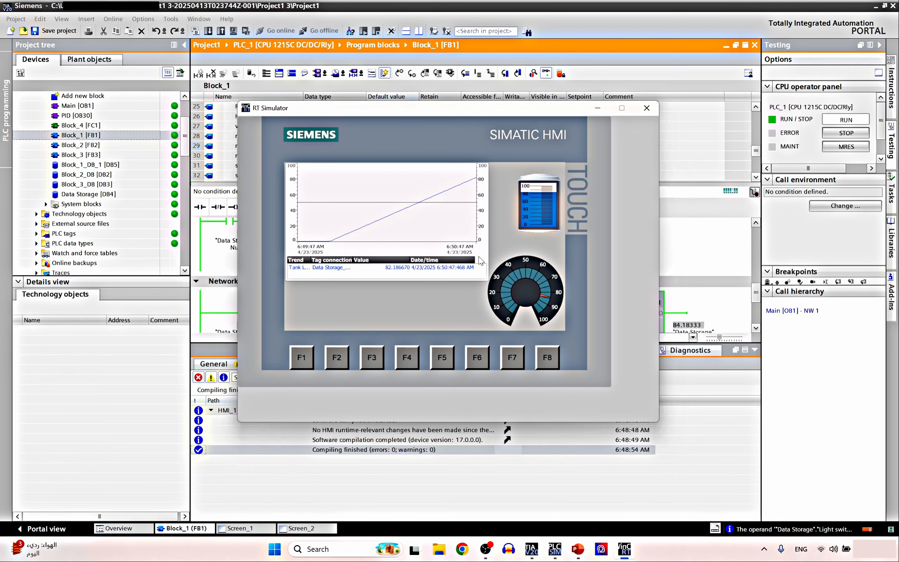
Open the default HMI tag table and the Range properties of Data Storage_Number5
{"action": "left_click", "coordinate": [597, 108]}
{"action": "left_click", "coordinate": [117, 224]}
{"action": "scroll", "coordinate": [109, 226], "scroll_direction": "down", "scroll_amount": 7}
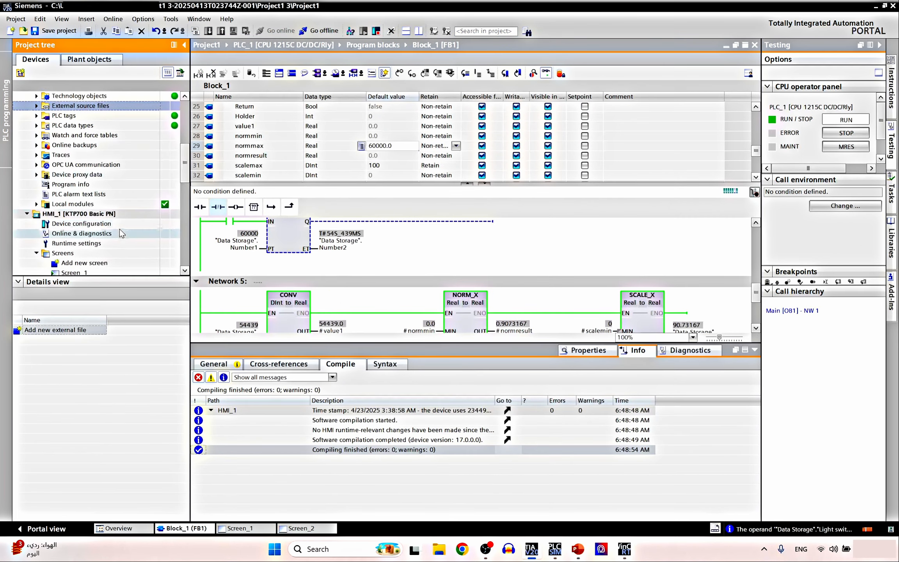
{"action": "left_click", "coordinate": [65, 213]}
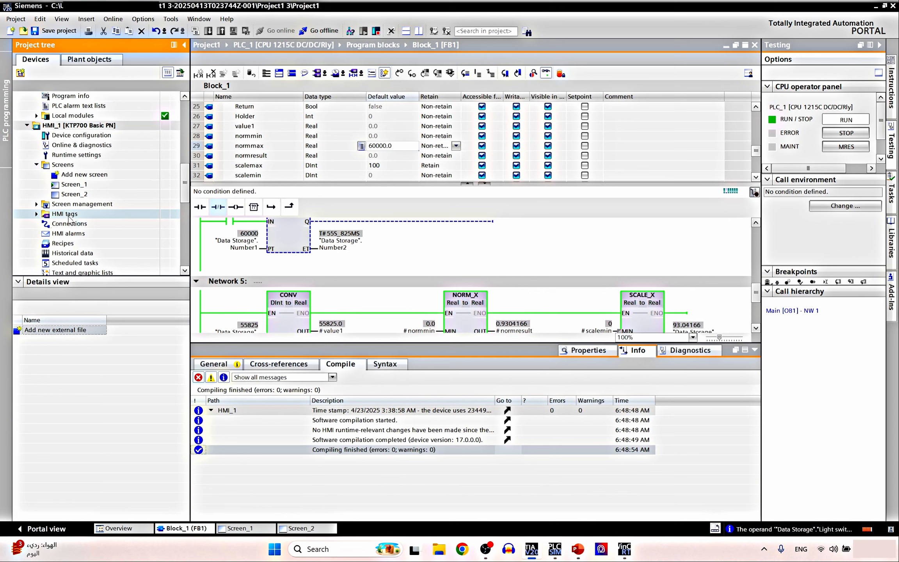
{"action": "left_click", "coordinate": [37, 213]}
{"action": "double_click", "coordinate": [88, 243]}
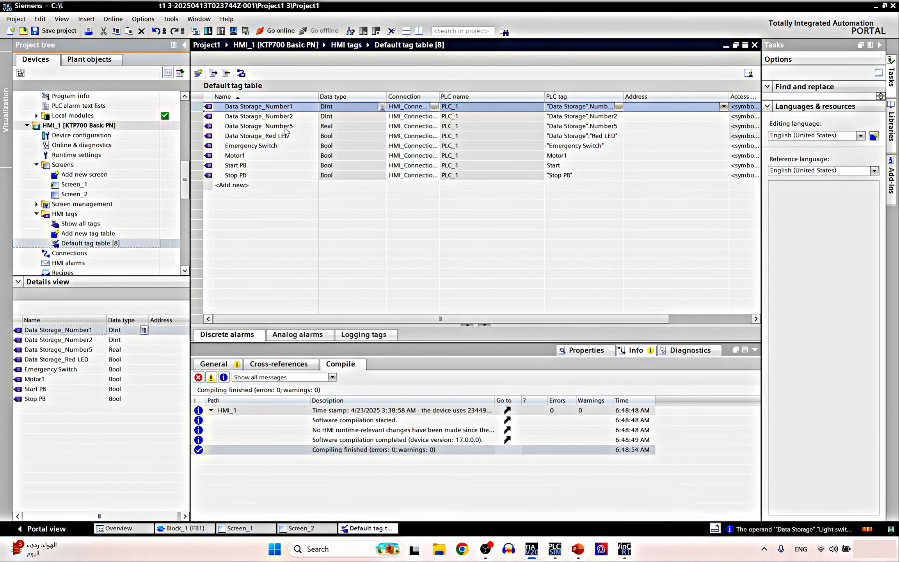
{"action": "left_click", "coordinate": [287, 127]}
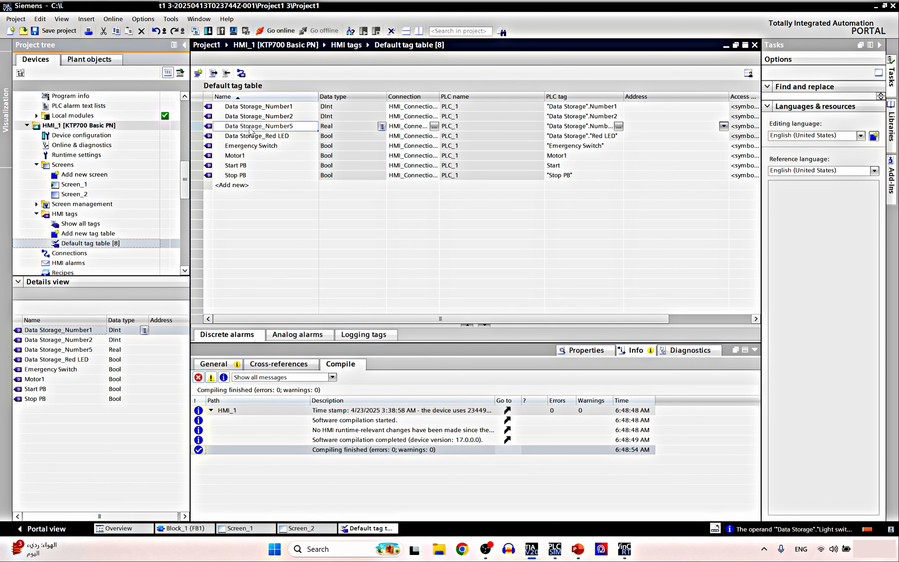
{"action": "left_click", "coordinate": [586, 352]}
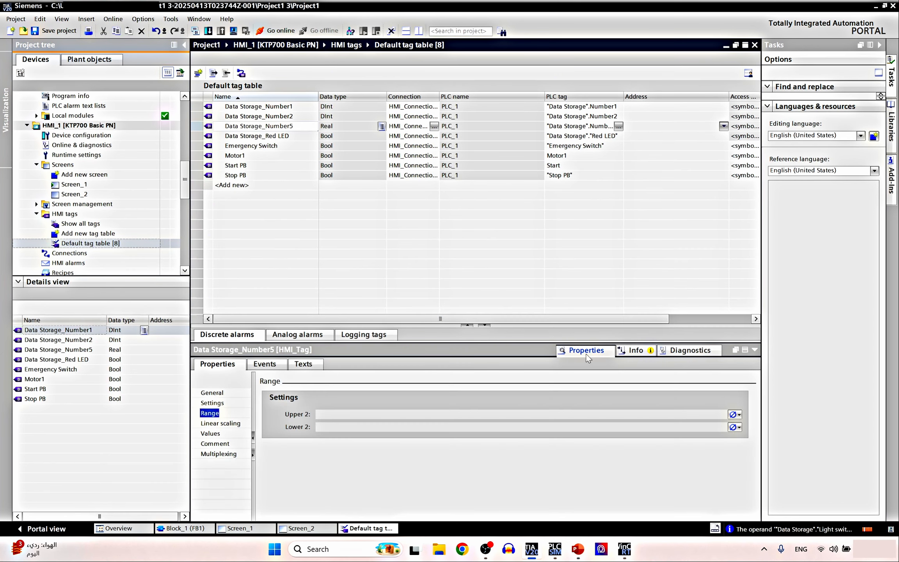
{"action": "left_click", "coordinate": [213, 393]}
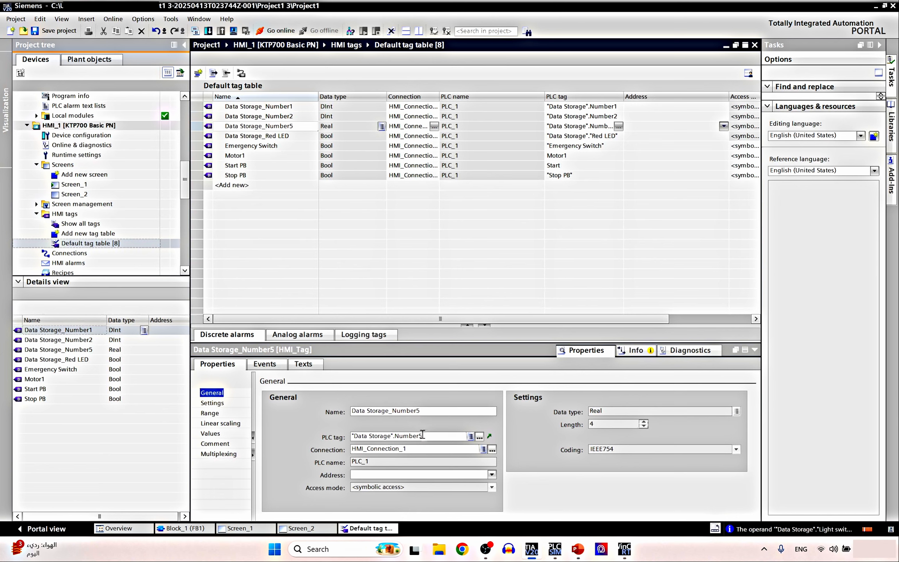
{"action": "left_click", "coordinate": [210, 413]}
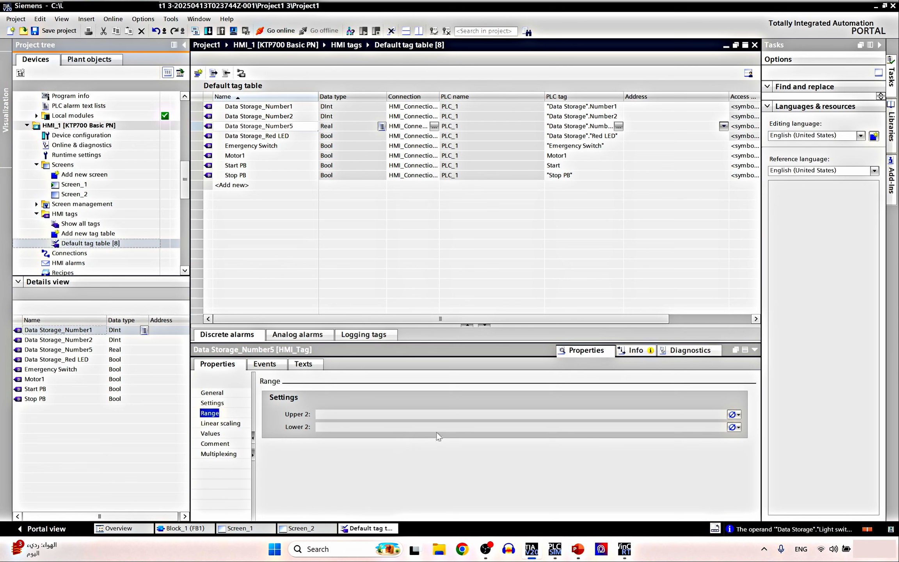
Make Upper 2 and Lower 2 constants with values 70 and 20
{"action": "left_click", "coordinate": [734, 414]}
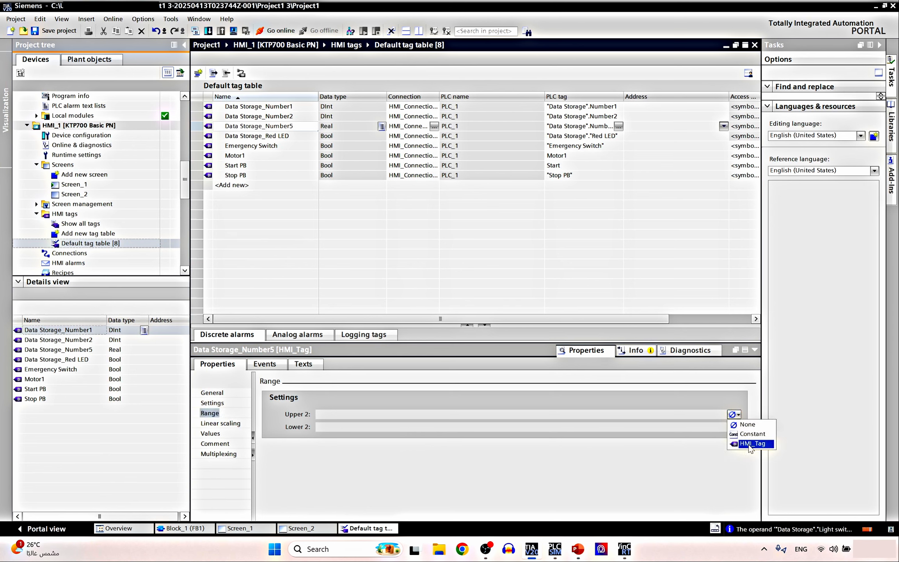
{"action": "left_click", "coordinate": [751, 433]}
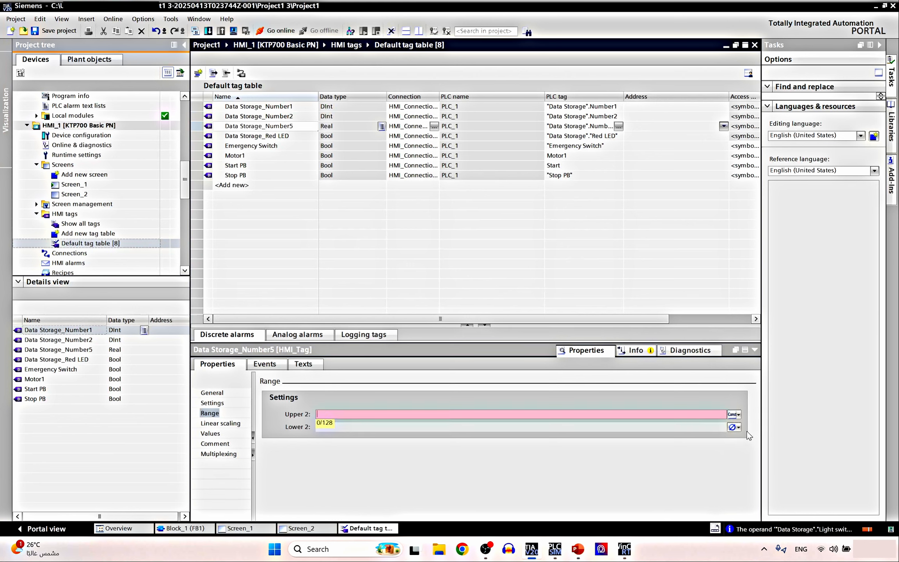
{"action": "left_click", "coordinate": [735, 427]}
{"action": "left_click", "coordinate": [738, 444]}
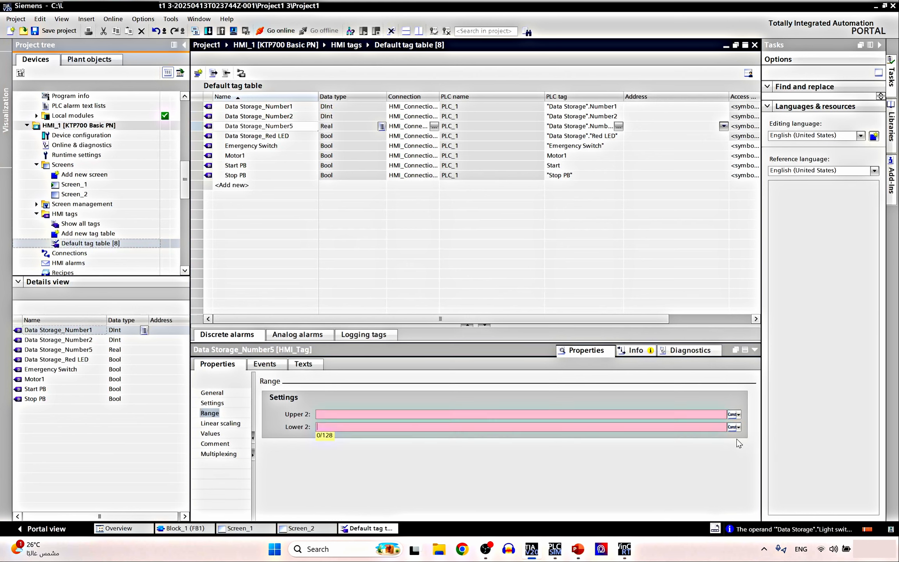
{"action": "left_click", "coordinate": [433, 412]}
{"action": "type", "text": "70"}
{"action": "left_click", "coordinate": [402, 428]}
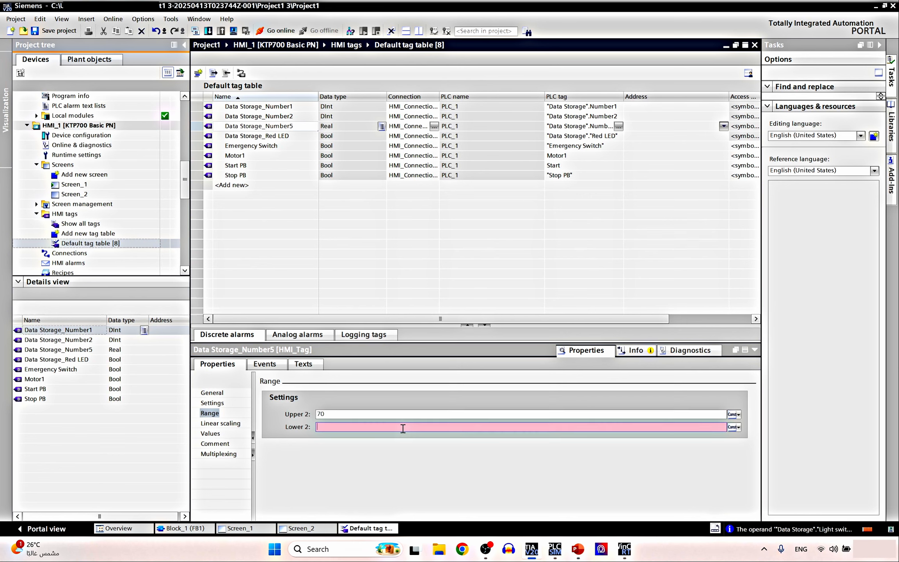
{"action": "type", "text": "30"}
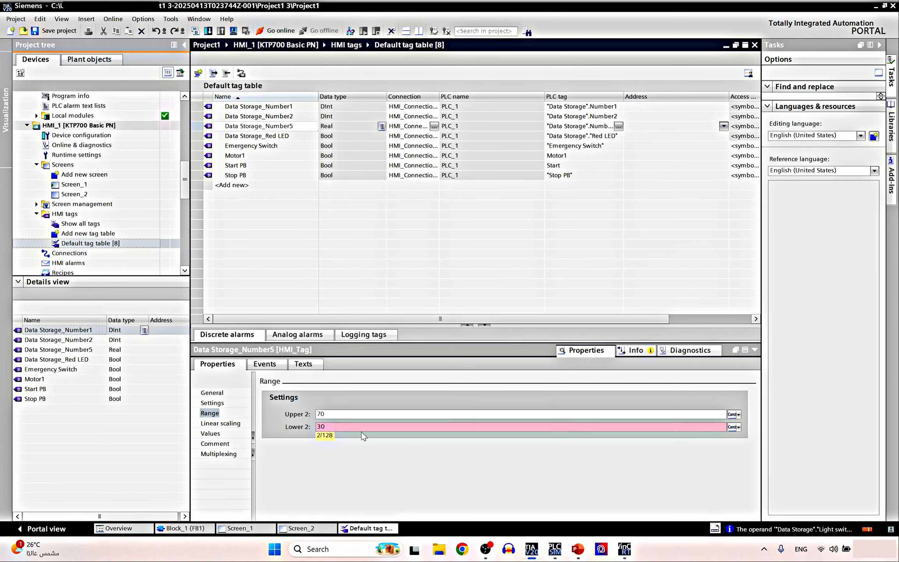
{"action": "left_click_drag", "start_coordinate": [344, 426], "coordinate": [301, 428]}
{"action": "type", "text": "20"}
{"action": "key", "text": "Return"}
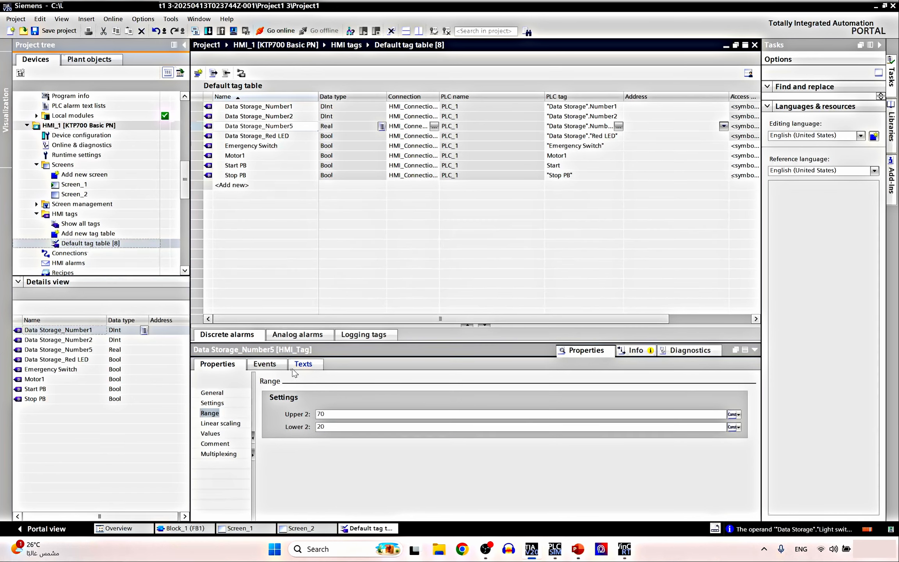
Turn on the Tank Level trend's limit lines on Screen_2 with an orange low-limit colour
{"action": "left_click", "coordinate": [312, 530]}
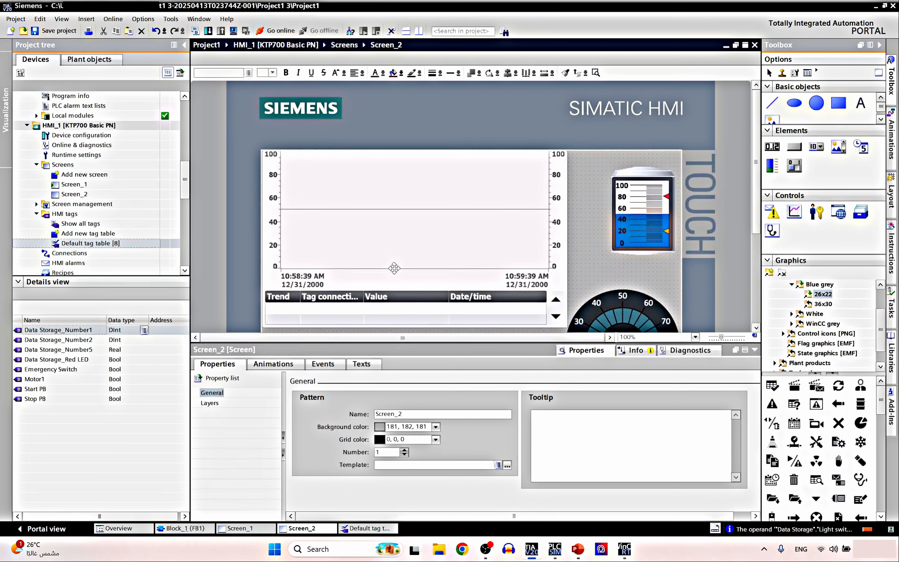
{"action": "left_click", "coordinate": [394, 246]}
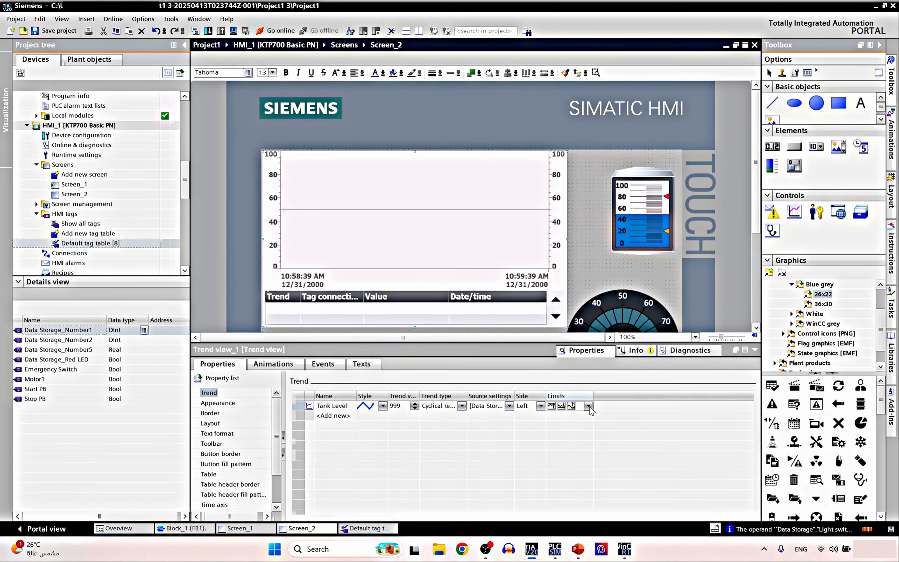
{"action": "left_click", "coordinate": [588, 406]}
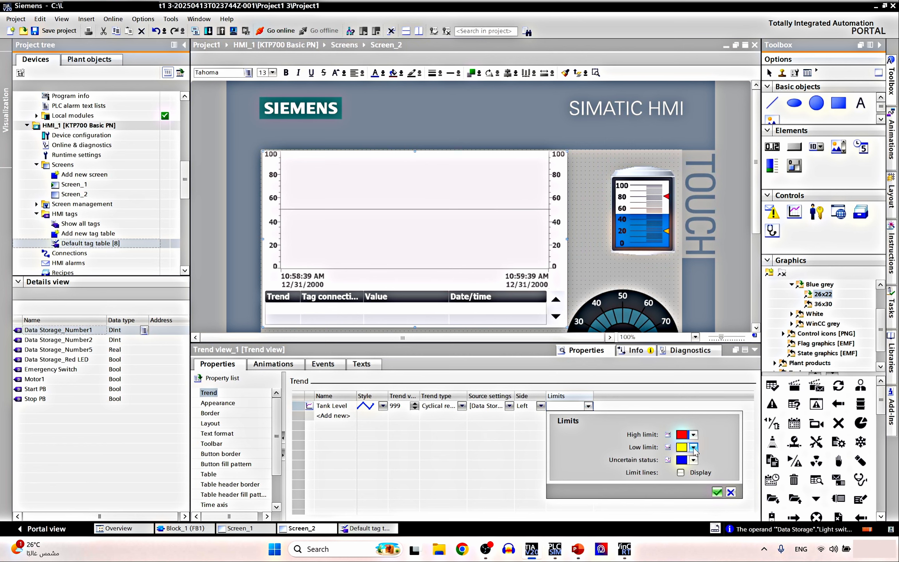
{"action": "left_click", "coordinate": [693, 447]}
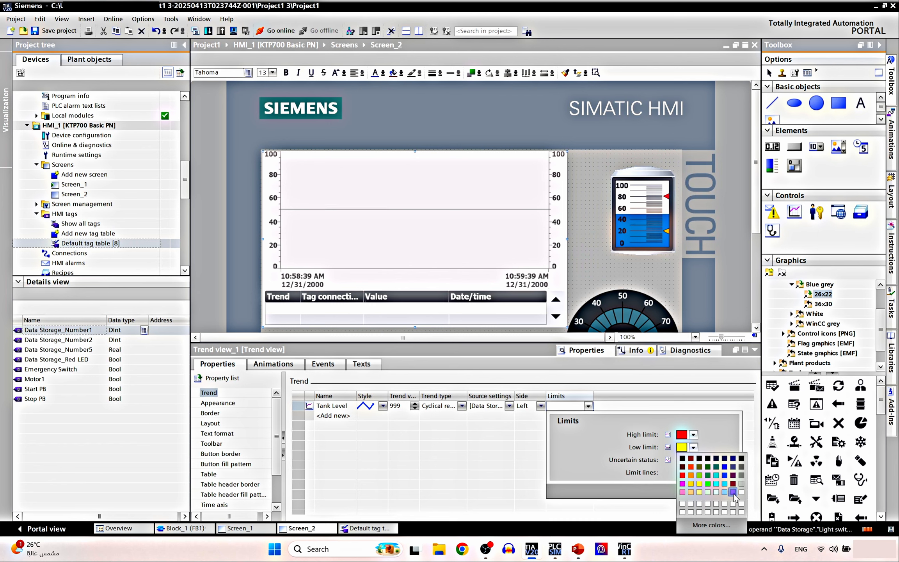
{"action": "left_click", "coordinate": [690, 468]}
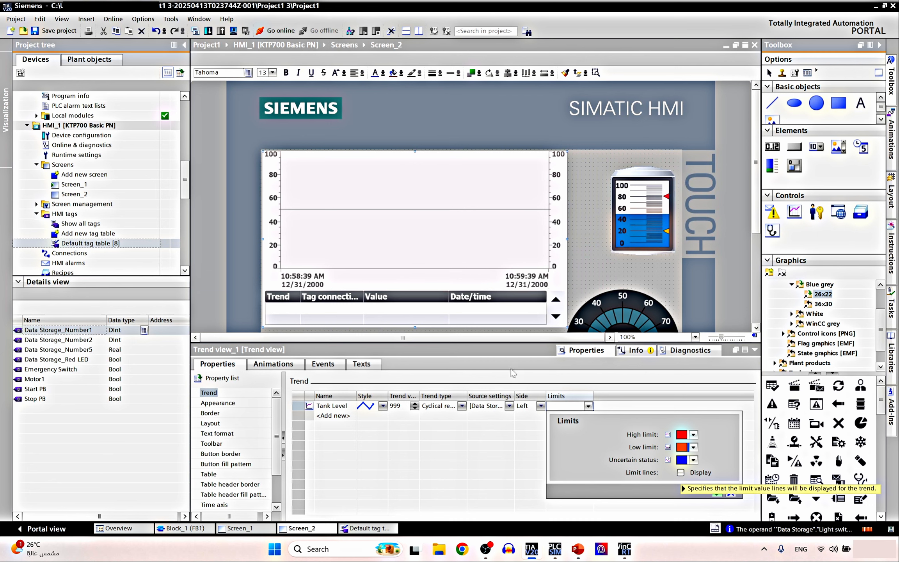
{"action": "left_click", "coordinate": [681, 472]}
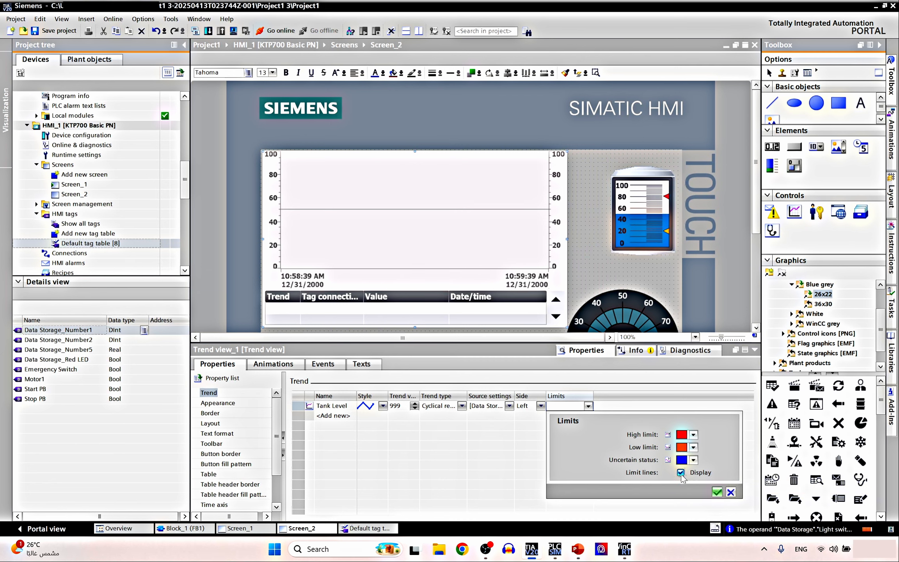
{"action": "left_click", "coordinate": [716, 492]}
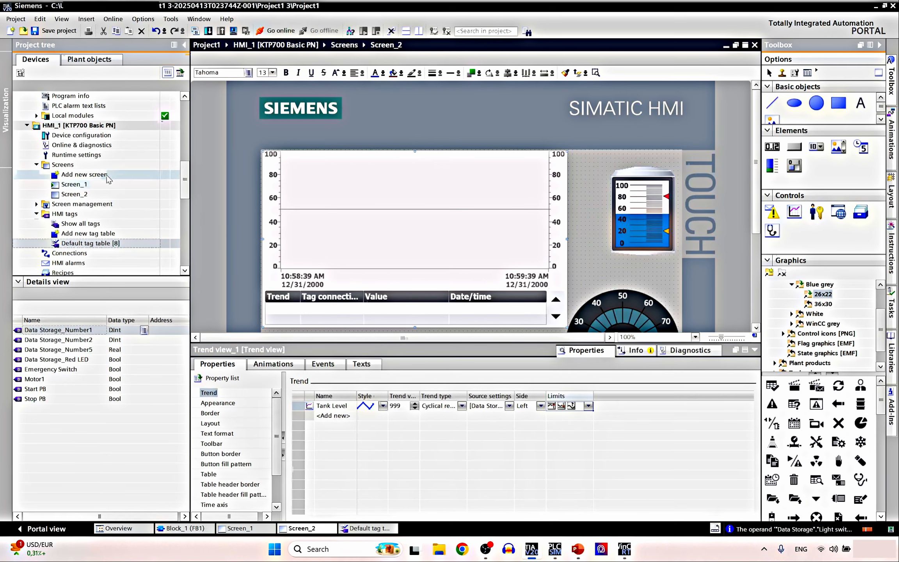
{"action": "left_click", "coordinate": [624, 549]}
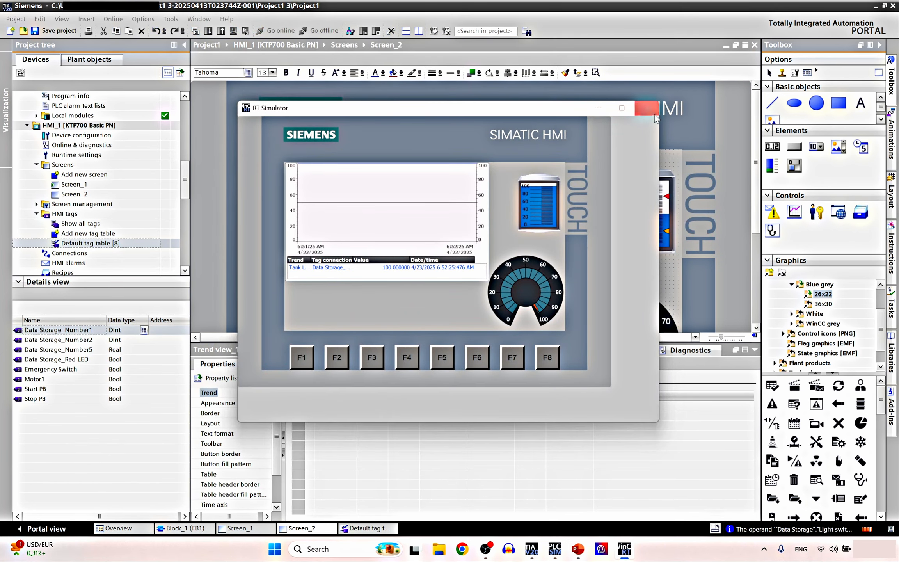
Close the old simulator and restart the Screen_2 runtime simulation, acknowledging the start message
{"action": "left_click", "coordinate": [648, 105]}
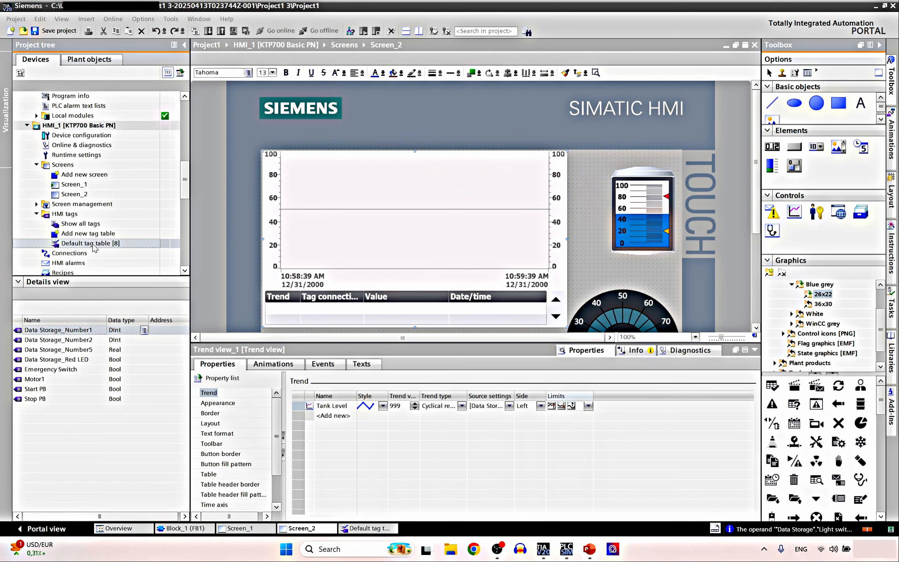
{"action": "right_click", "coordinate": [96, 195]}
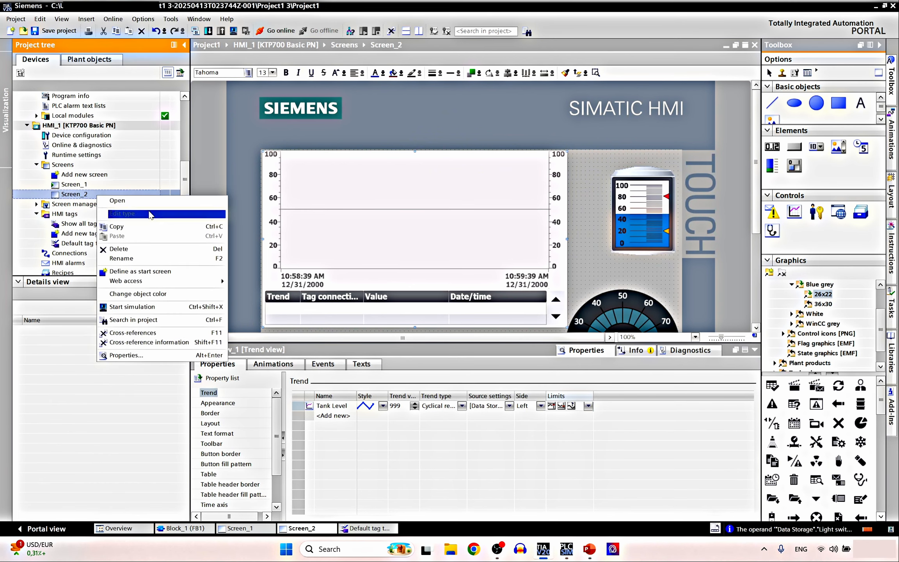
{"action": "left_click", "coordinate": [174, 308]}
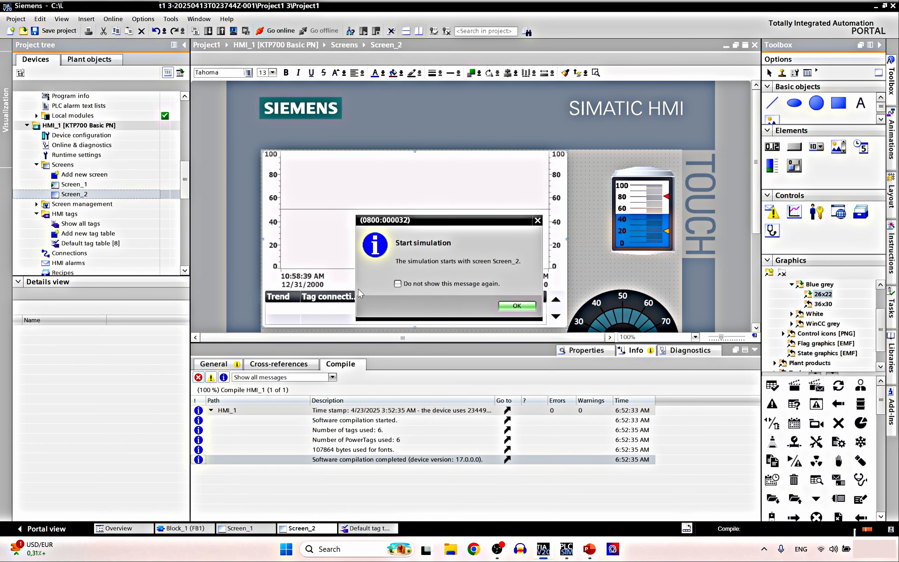
{"action": "left_click", "coordinate": [515, 306]}
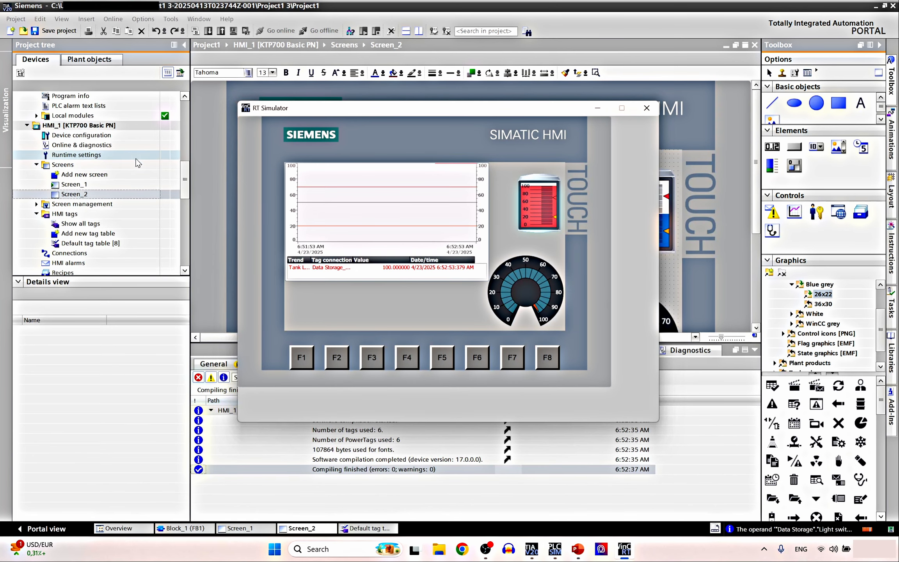
In Block_1, force the Light switch contact to 0 to reset Timer1, then view RT Simulator
{"action": "left_click", "coordinate": [204, 527]}
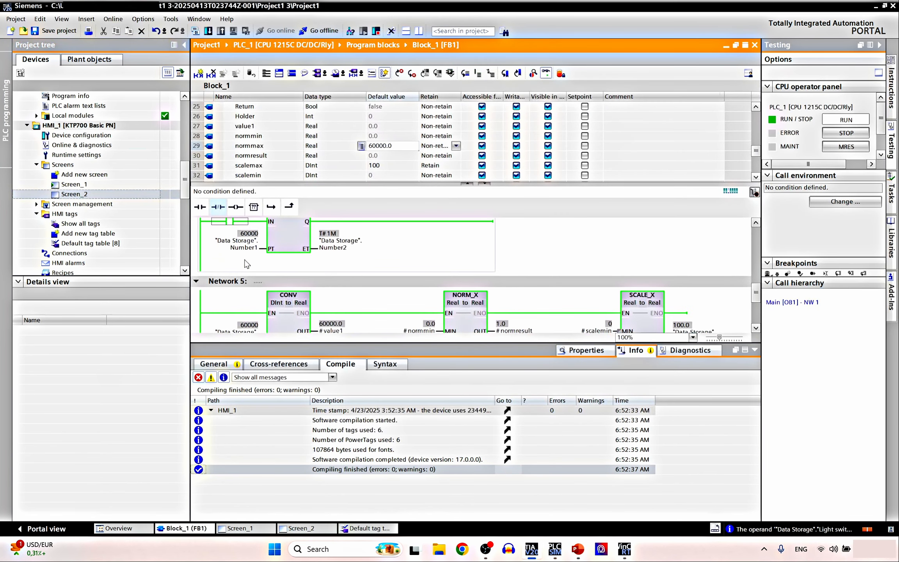
{"action": "right_click", "coordinate": [229, 225]}
{"action": "mouse_move", "coordinate": [260, 230]}
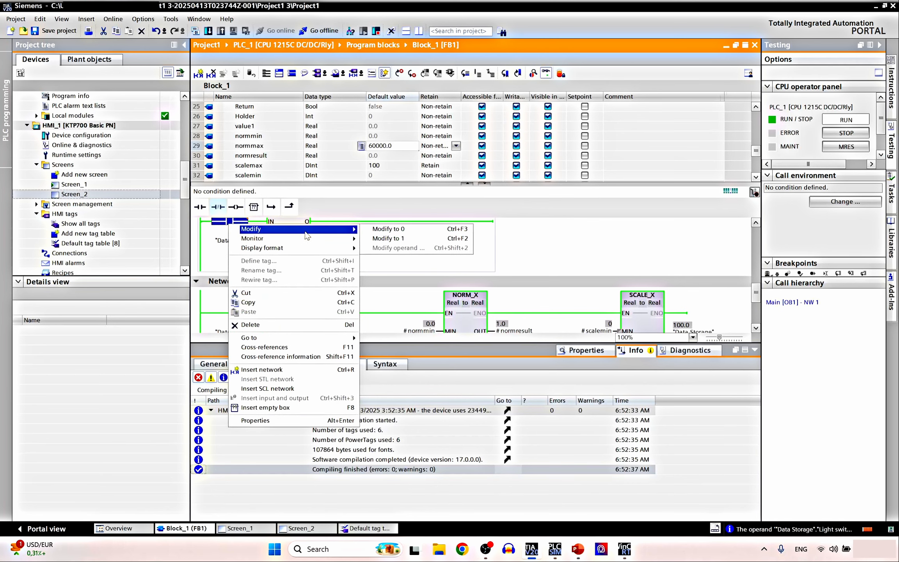
{"action": "left_click", "coordinate": [377, 230]}
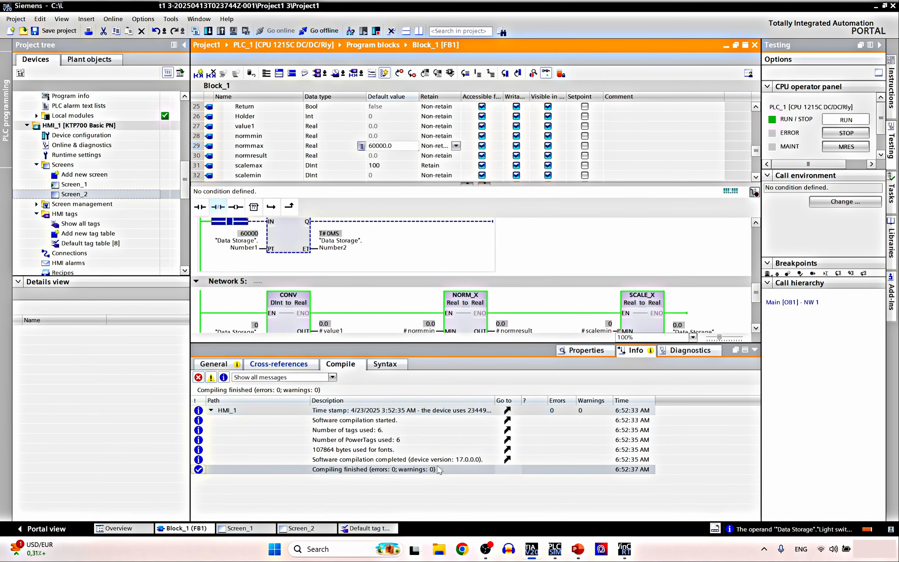
{"action": "left_click", "coordinate": [624, 549]}
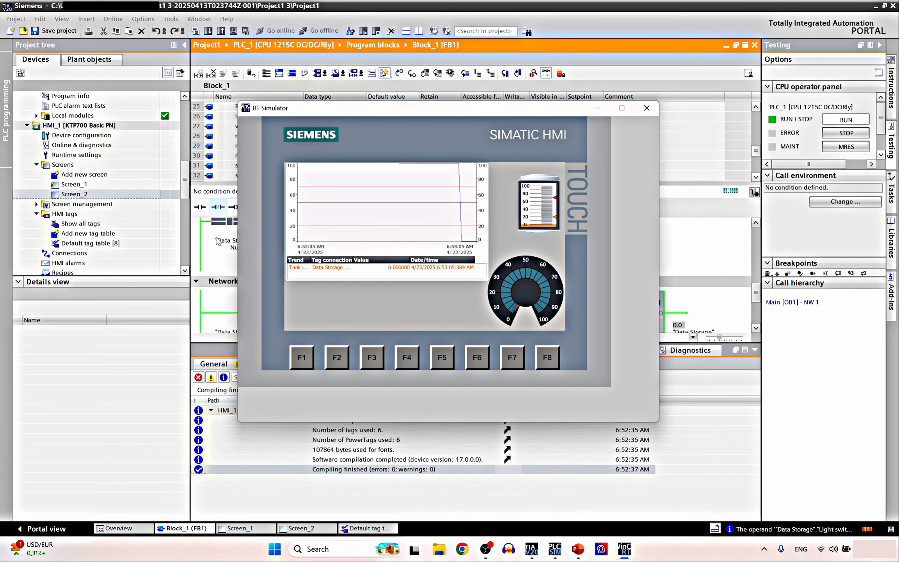
Force the Light switch contact back to 1 so Timer1 restarts, and watch the trend
{"action": "left_click", "coordinate": [223, 223]}
{"action": "scroll", "coordinate": [232, 227], "scroll_direction": "up", "scroll_amount": 2}
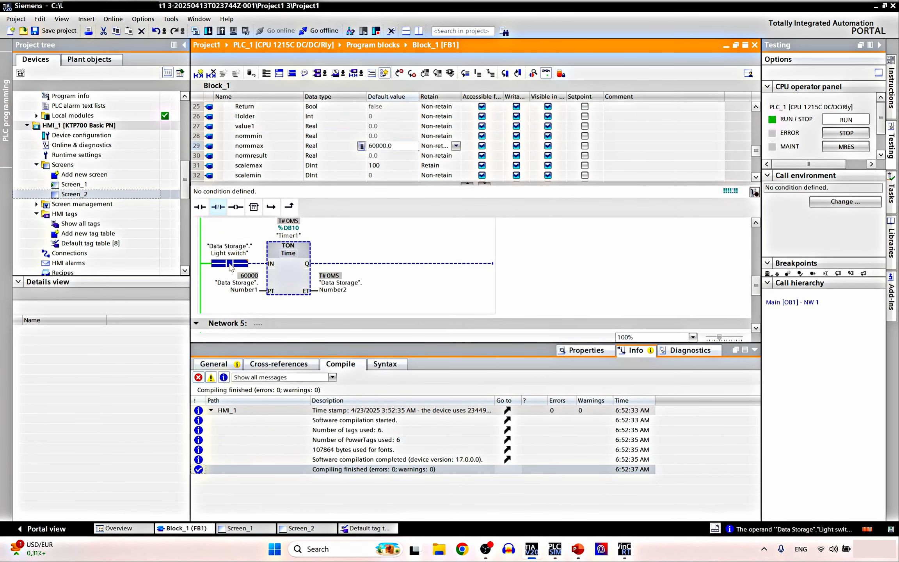
{"action": "right_click", "coordinate": [231, 267]}
{"action": "mouse_move", "coordinate": [254, 267]}
{"action": "left_click", "coordinate": [380, 278]}
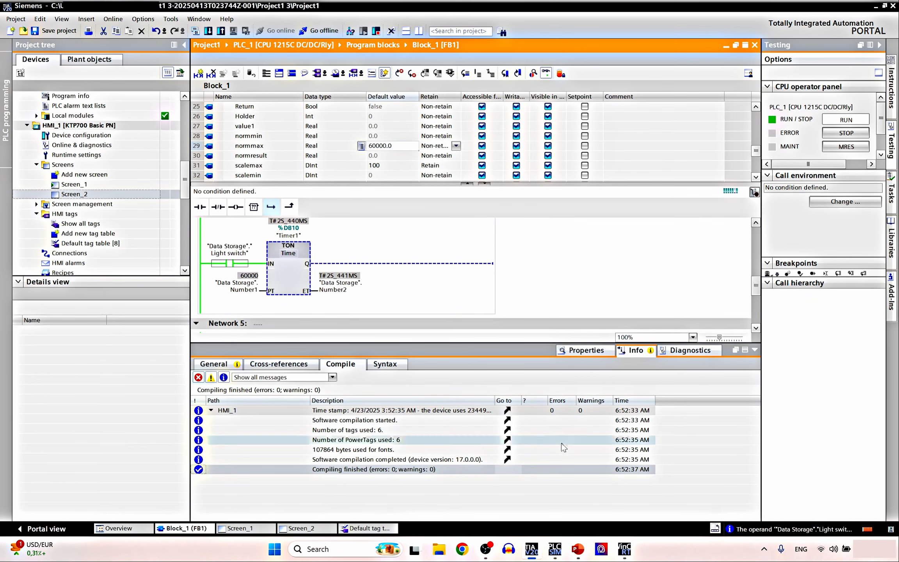
{"action": "left_click", "coordinate": [624, 548]}
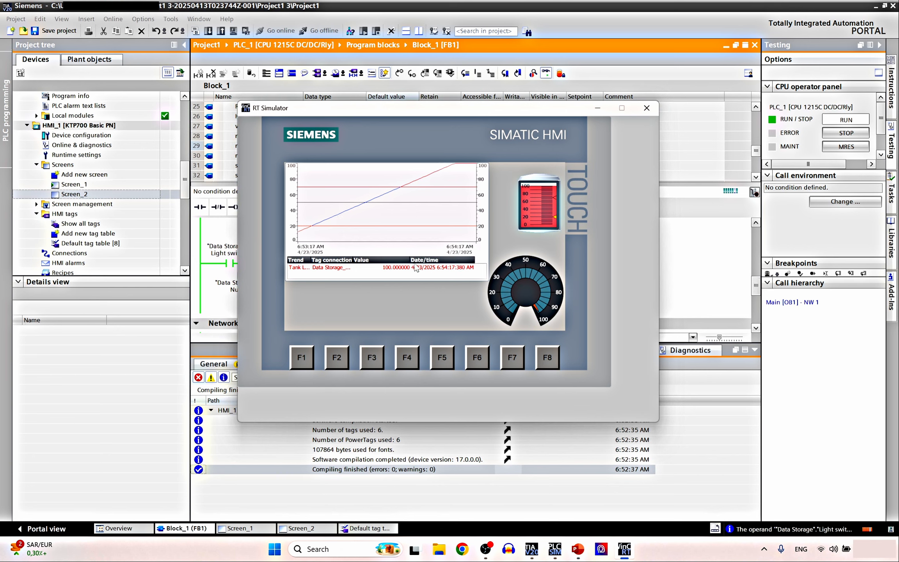
Close the RT Simulator window once the Tank Level trend reaches 100, returning to Block_1
{"action": "left_click", "coordinate": [646, 108]}
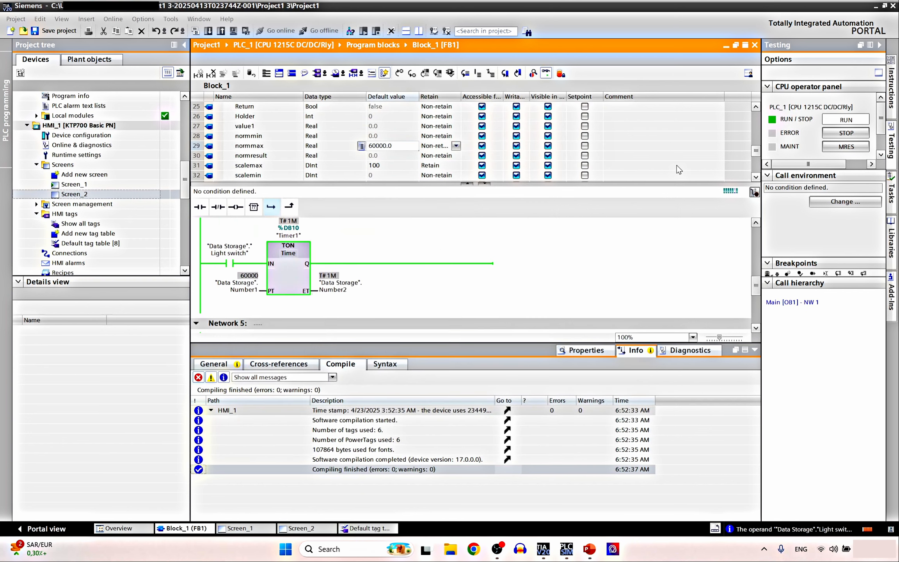